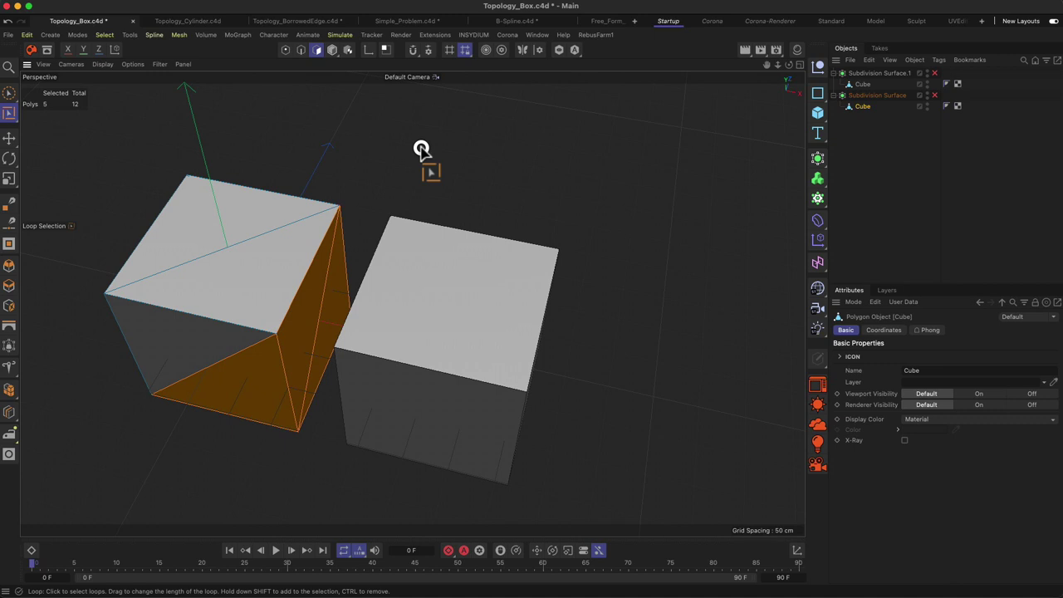
Step: Orbit to a three-quarter top view and select every polygon of both cubes
{"action": "left_click", "coordinate": [423, 158]}
{"action": "left_click_drag", "start_coordinate": [324, 290], "coordinate": [449, 304], "text": "alt"}
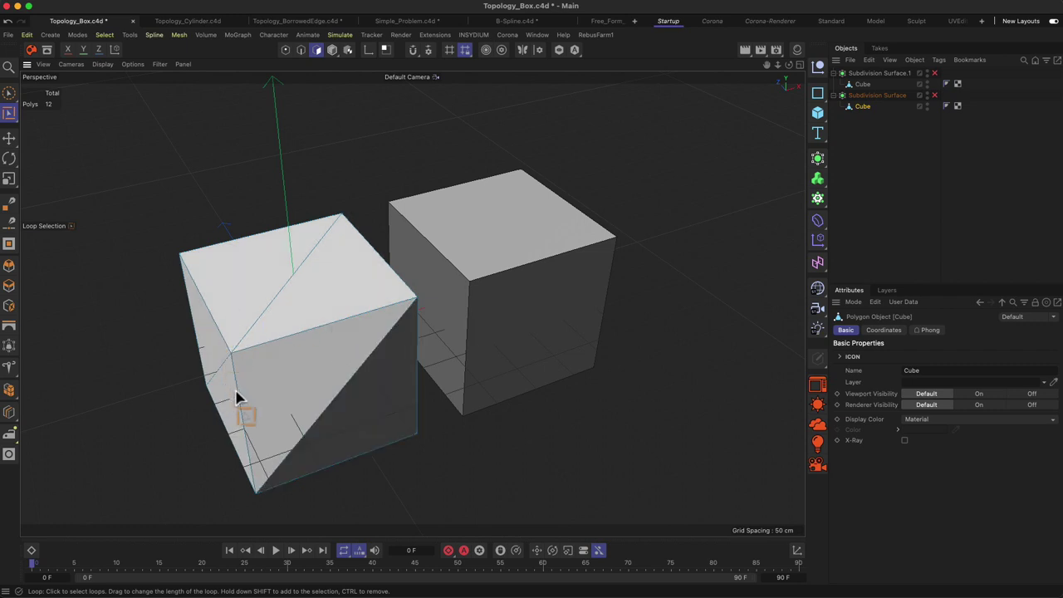
{"action": "right_click_drag", "start_coordinate": [238, 403], "coordinate": [283, 249], "text": "alt"}
{"action": "left_click_drag", "start_coordinate": [283, 249], "coordinate": [323, 304], "text": "alt"}
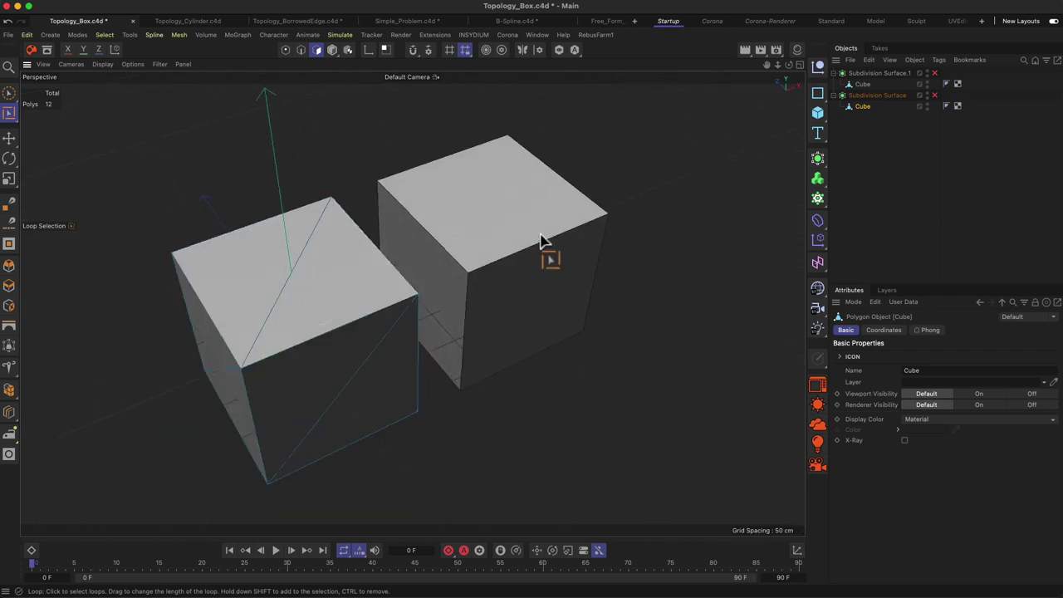
{"action": "double_click", "coordinate": [422, 297]}
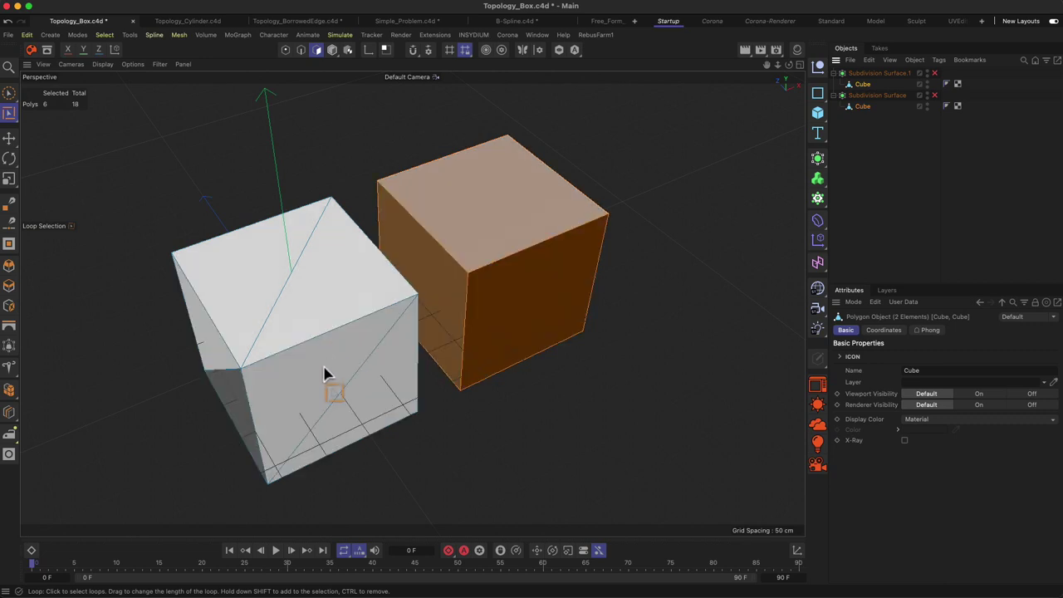
{"action": "double_click", "coordinate": [324, 370]}
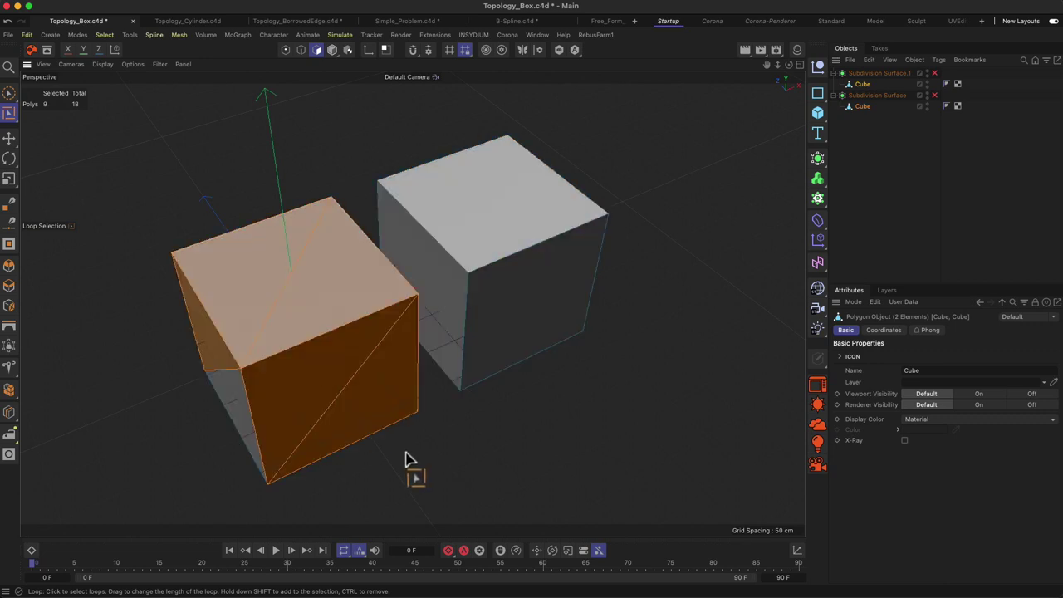
Step: Loop-select faces on the quad cube, then on the triangulated cube, where loops wander
{"action": "left_click", "coordinate": [556, 248]}
{"action": "left_click_drag", "start_coordinate": [519, 223], "coordinate": [717, 304], "text": "alt"}
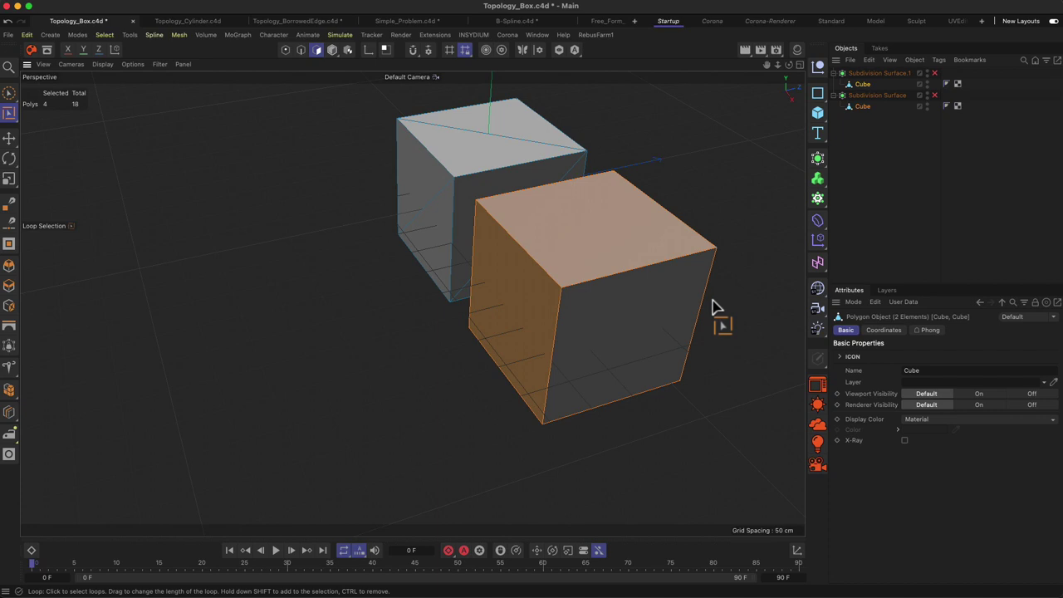
{"action": "left_click_drag", "start_coordinate": [490, 371], "coordinate": [519, 229], "text": "alt"}
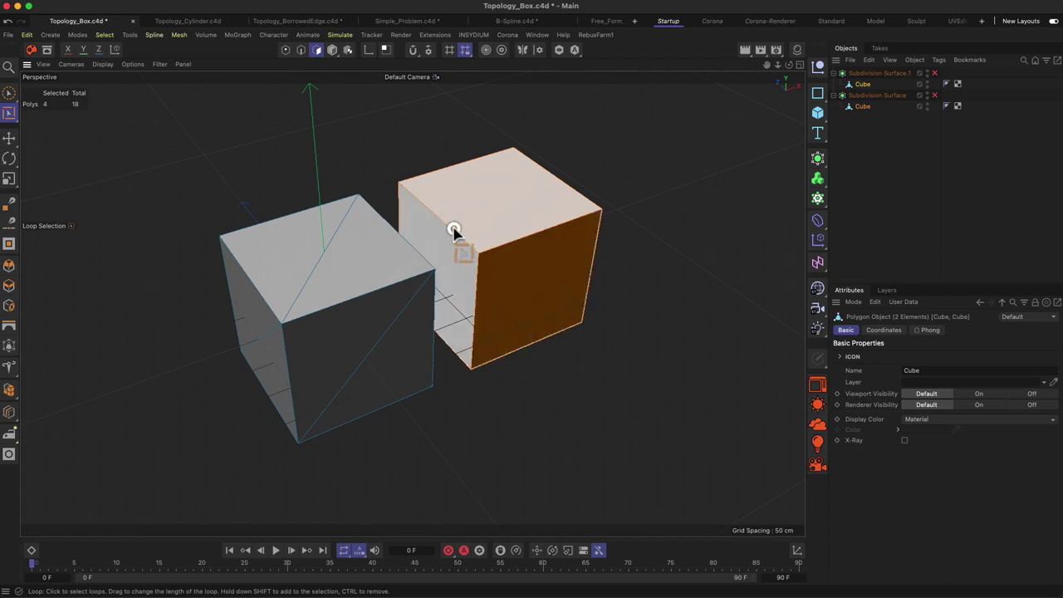
{"action": "left_click_drag", "start_coordinate": [451, 230], "coordinate": [536, 193], "text": "alt"}
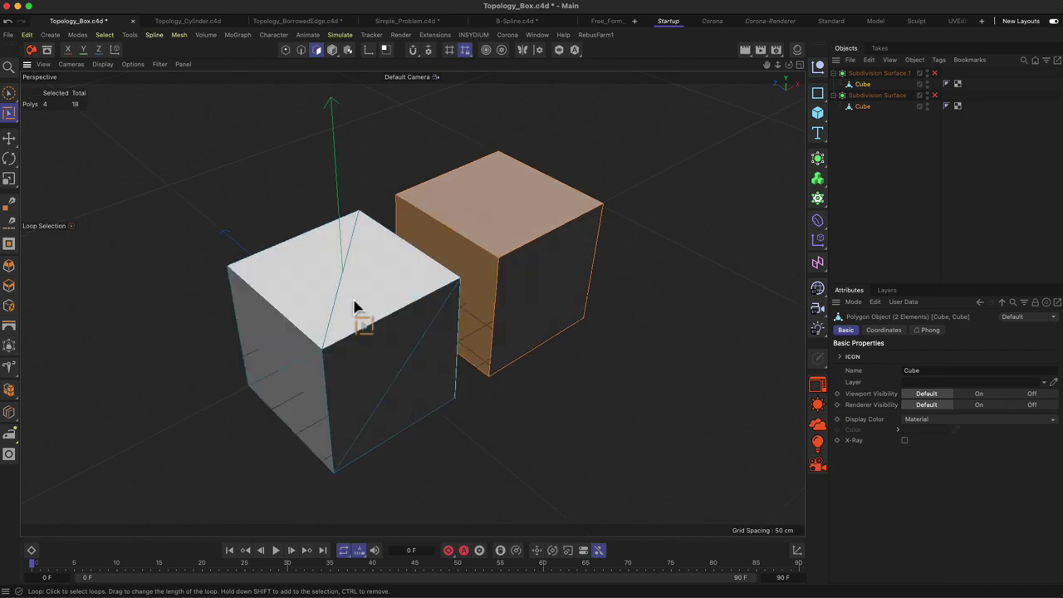
{"action": "left_click", "coordinate": [364, 302]}
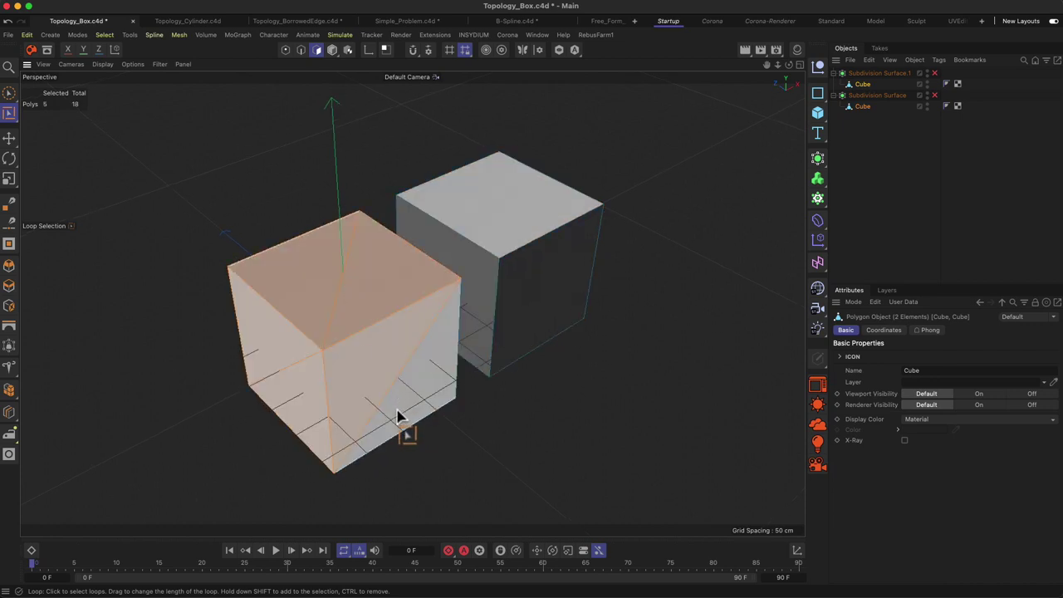
{"action": "left_click_drag", "start_coordinate": [427, 480], "coordinate": [397, 412], "text": "alt"}
{"action": "left_click", "coordinate": [349, 264]}
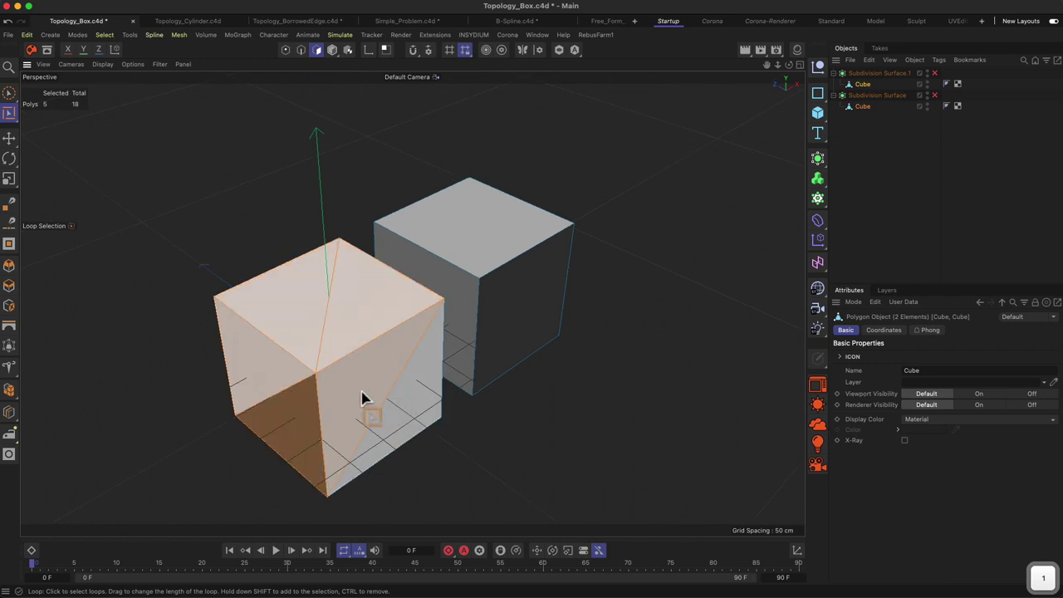
Step: Switch to Brush Selection in Edge mode, with the four-view layout shown briefly
{"action": "key", "text": "9"}
{"action": "left_click", "coordinate": [369, 163]}
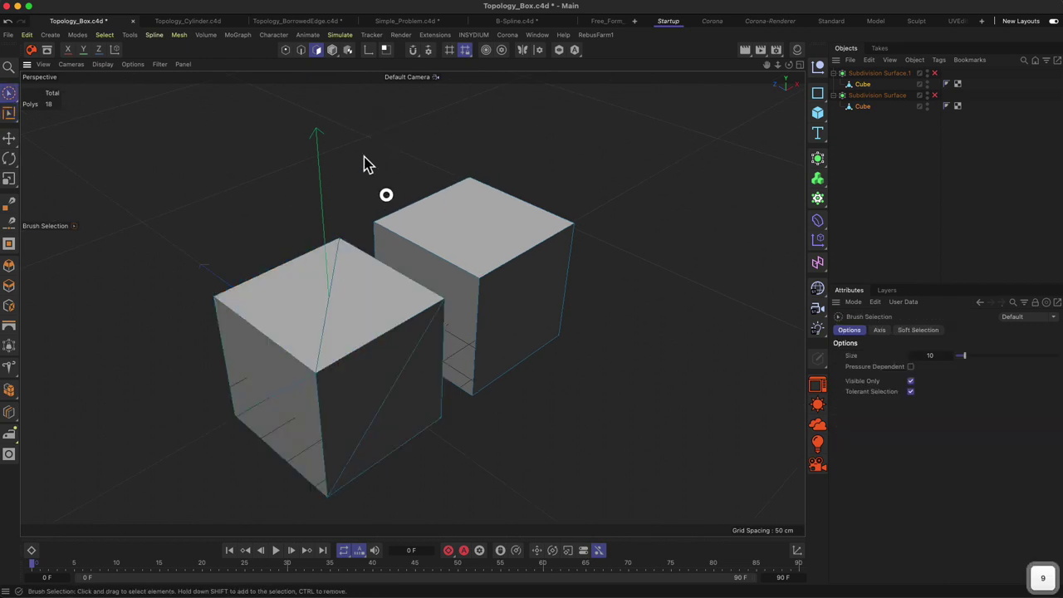
{"action": "left_click", "coordinate": [301, 49]}
{"action": "left_click_drag", "start_coordinate": [380, 290], "coordinate": [493, 381], "text": "alt"}
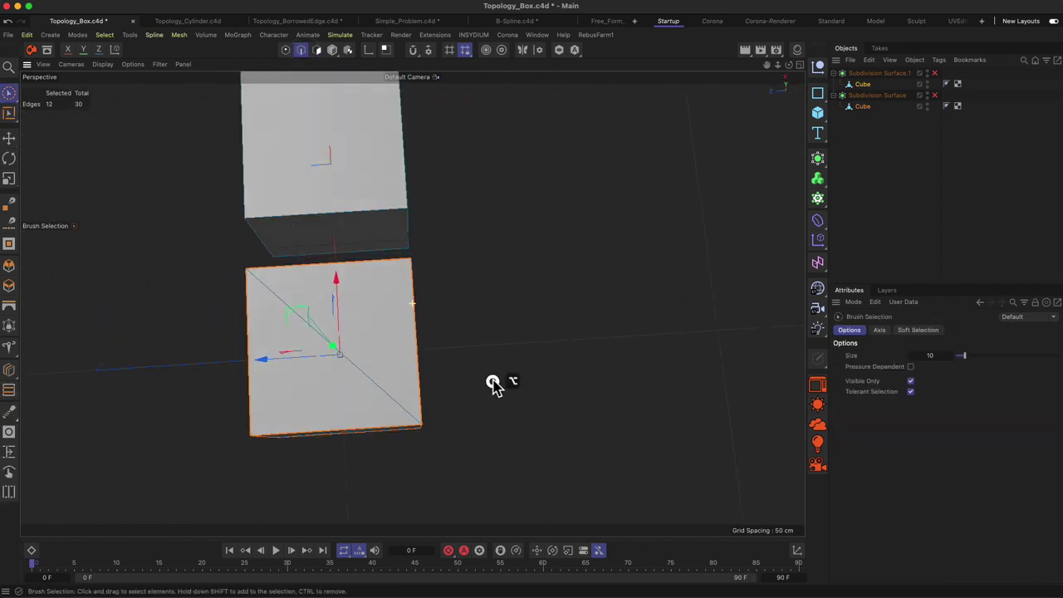
{"action": "left_click", "coordinate": [800, 64]}
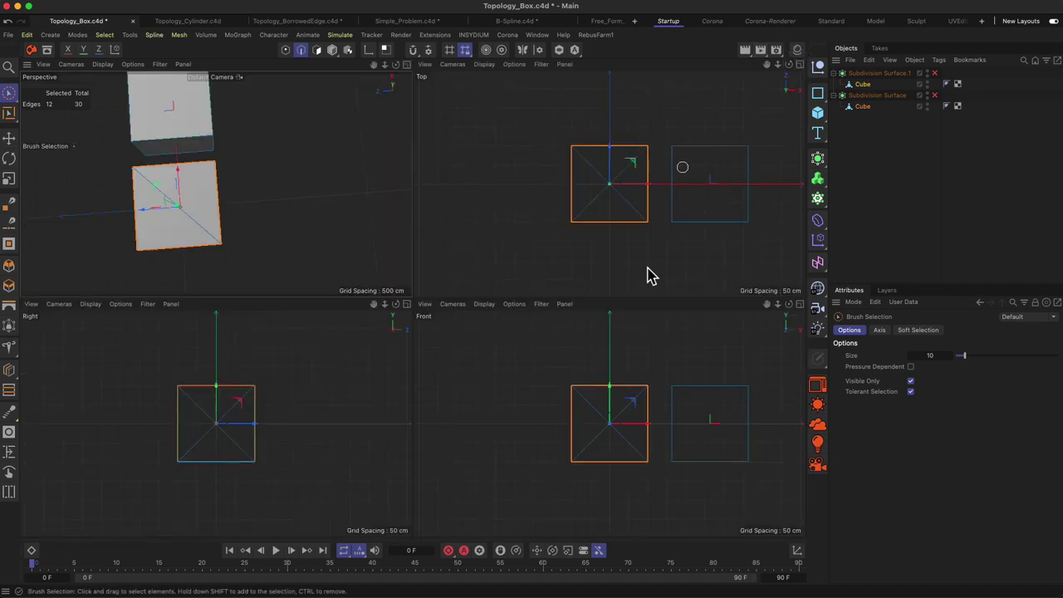
{"action": "left_click", "coordinate": [406, 65]}
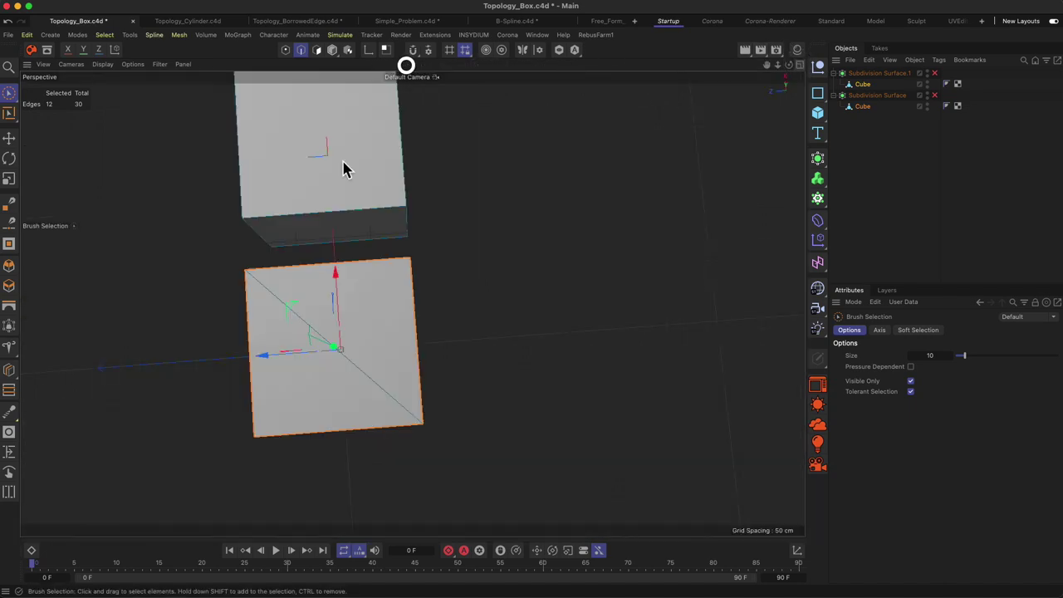
{"action": "left_click_drag", "start_coordinate": [344, 167], "coordinate": [480, 362], "text": "alt"}
Step: Select the front cube's right edge, then the back cube's top right edge
{"action": "left_click", "coordinate": [530, 331]}
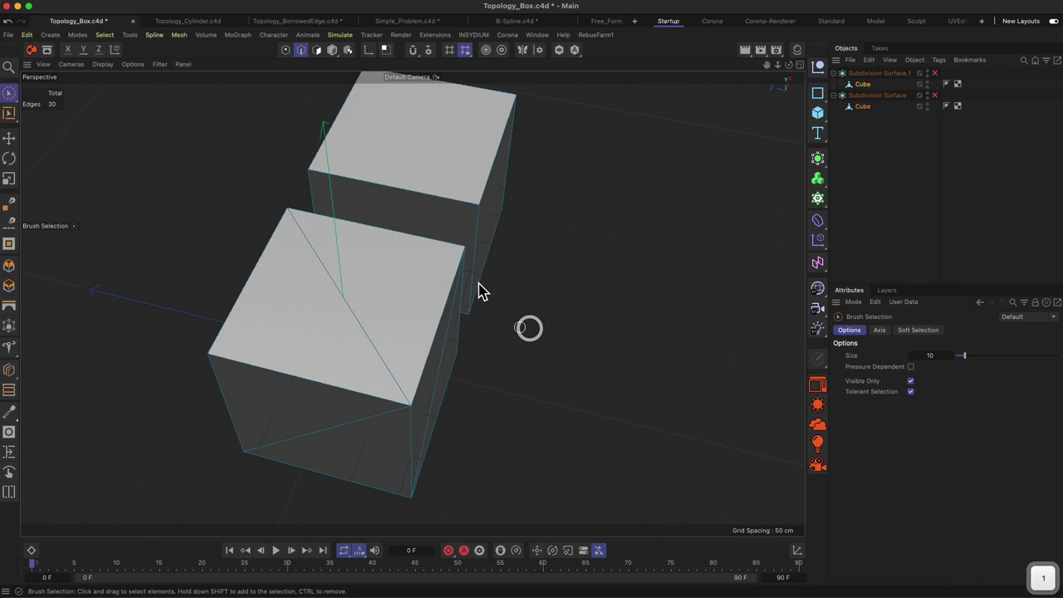
{"action": "left_click", "coordinate": [443, 320]}
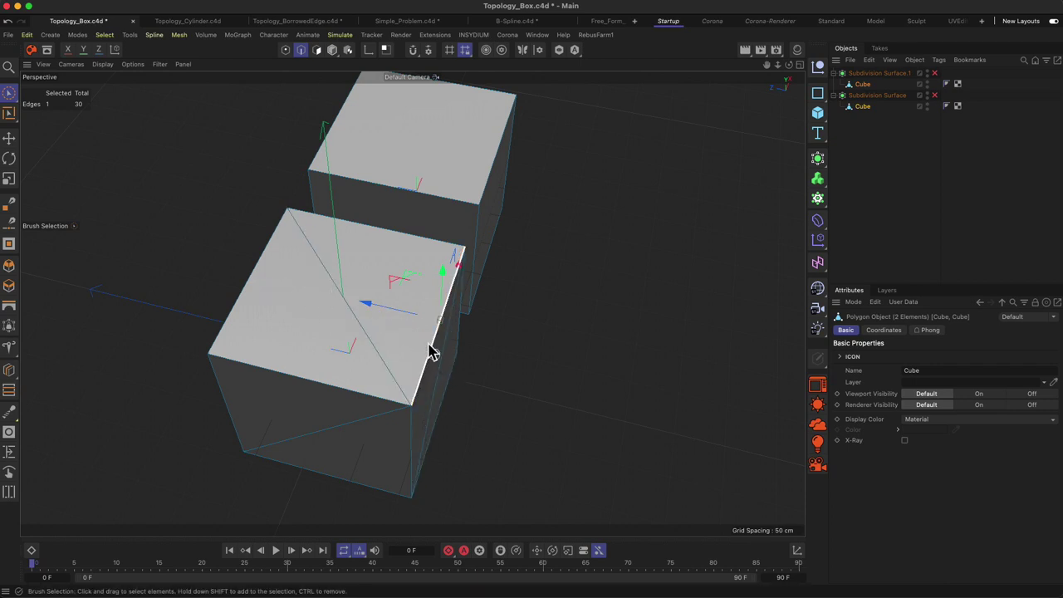
{"action": "key", "text": "1"}
{"action": "left_click_drag", "start_coordinate": [493, 175], "coordinate": [493, 309]}
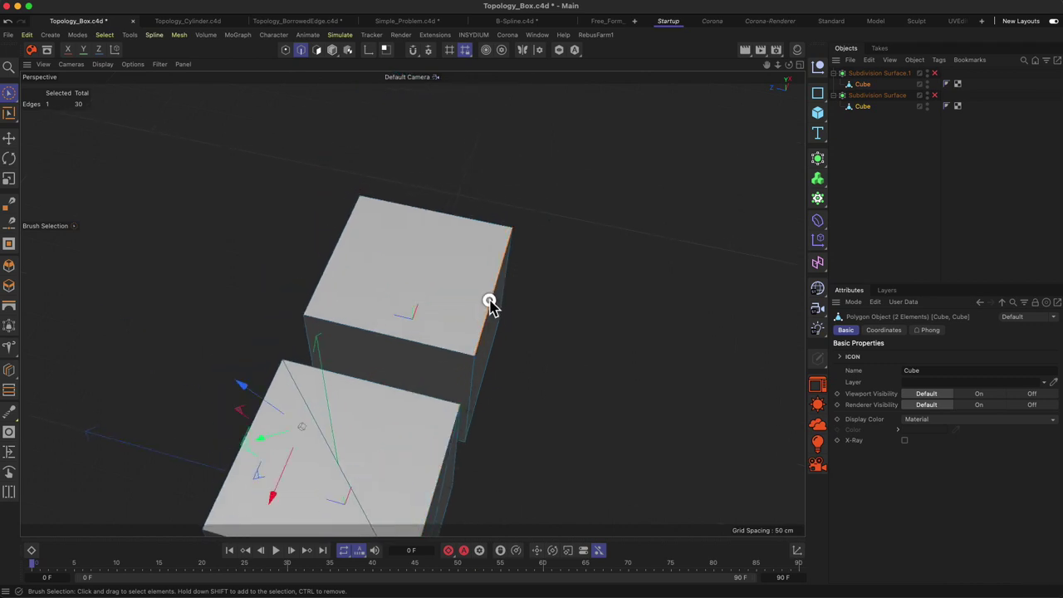
{"action": "left_click", "coordinate": [490, 304]}
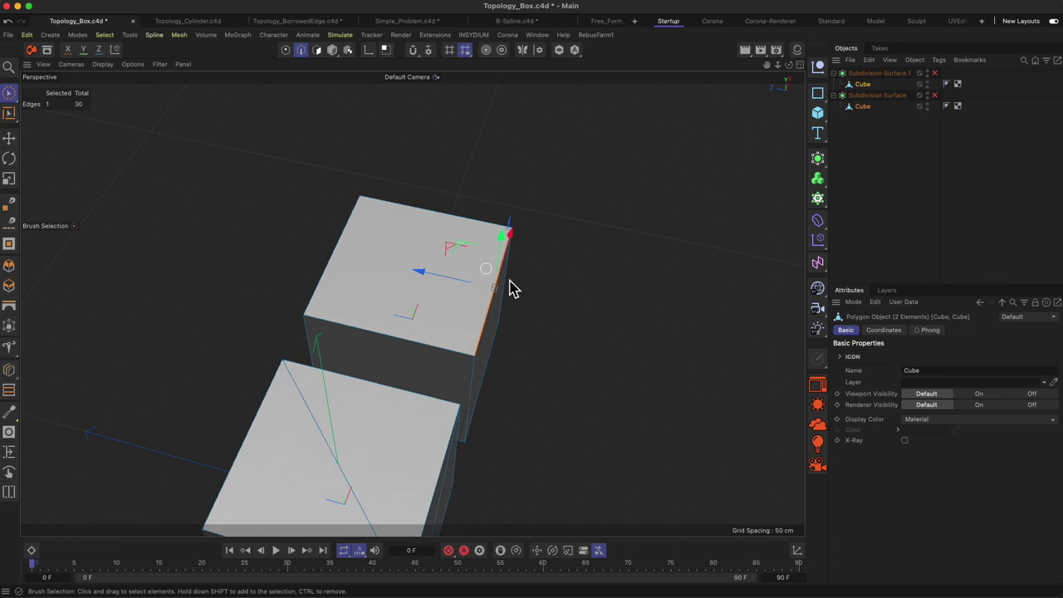
{"action": "mouse_move", "coordinate": [359, 245]}
{"action": "left_mouse_down", "text": "alt"}
{"action": "mouse_move", "coordinate": [441, 237]}
{"action": "mouse_move", "coordinate": [356, 256]}
{"action": "left_mouse_up", "text": "alt"}
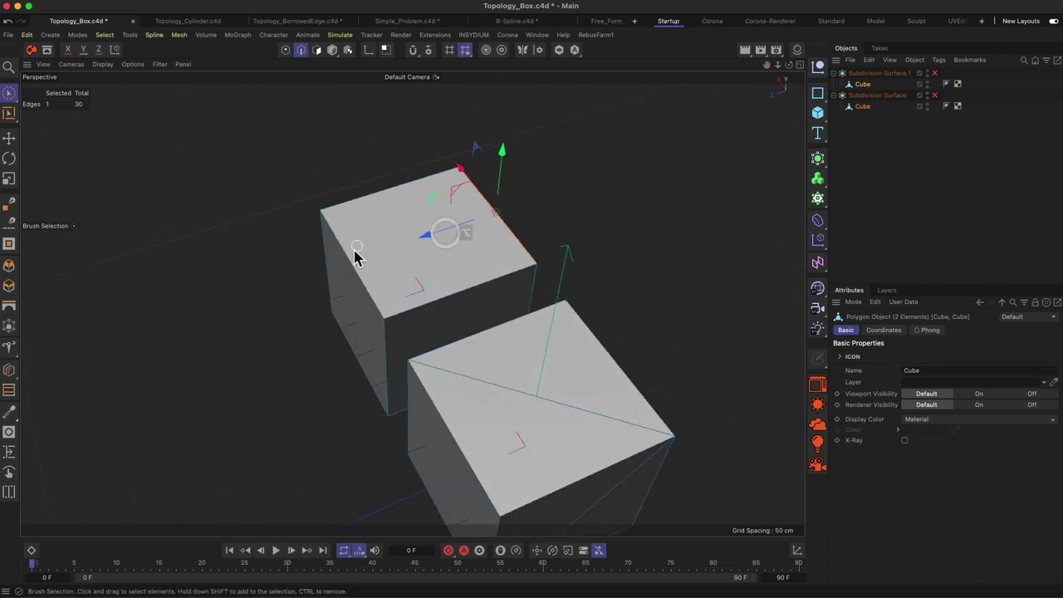
Step: Draw two Doodle Paint arrows down the quad cube's side and across its top
{"action": "left_click", "coordinate": [128, 35]}
{"action": "mouse_move", "coordinate": [158, 395]}
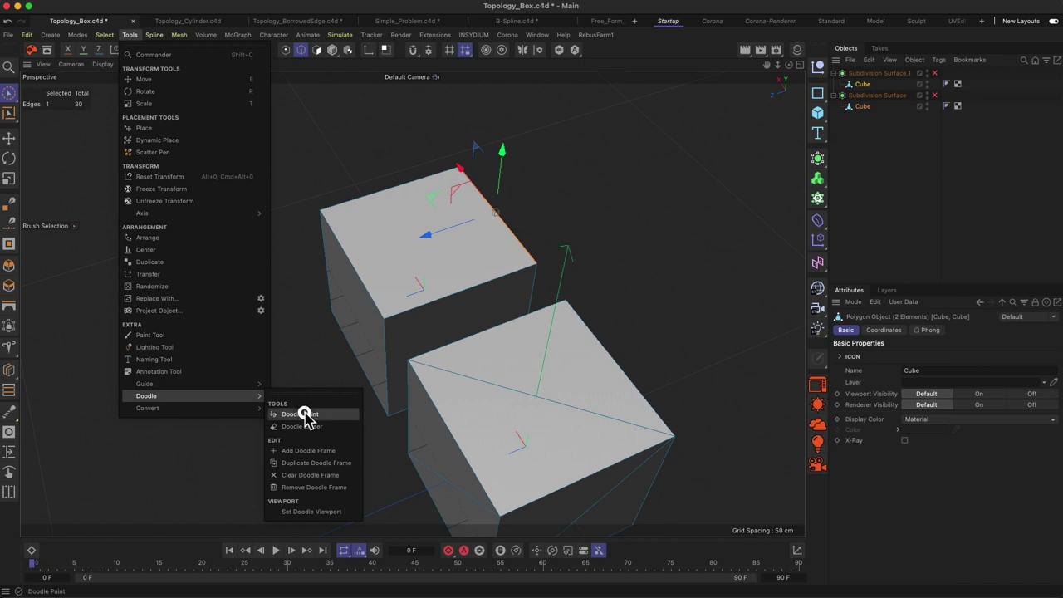
{"action": "left_click", "coordinate": [300, 414]}
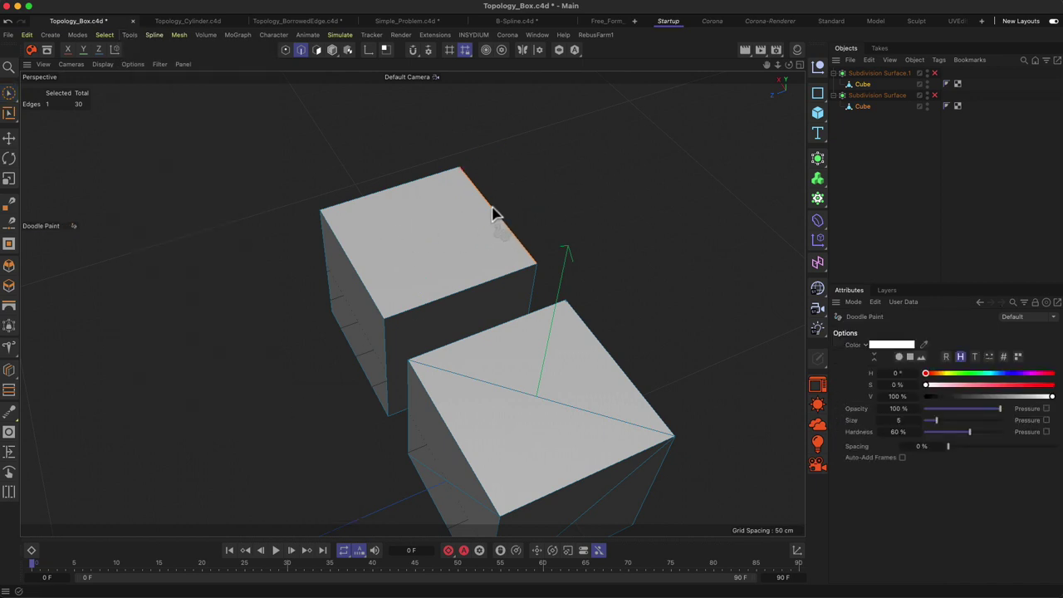
{"action": "mouse_move", "coordinate": [488, 202]}
{"action": "left_mouse_down"}
{"action": "mouse_move", "coordinate": [401, 197]}
{"action": "mouse_move", "coordinate": [358, 220]}
{"action": "mouse_move", "coordinate": [342, 258]}
{"action": "mouse_move", "coordinate": [356, 260]}
{"action": "mouse_move", "coordinate": [339, 253]}
{"action": "mouse_move", "coordinate": [357, 262]}
{"action": "mouse_move", "coordinate": [303, 294]}
{"action": "mouse_move", "coordinate": [320, 338]}
{"action": "mouse_move", "coordinate": [351, 353]}
{"action": "left_mouse_up"}
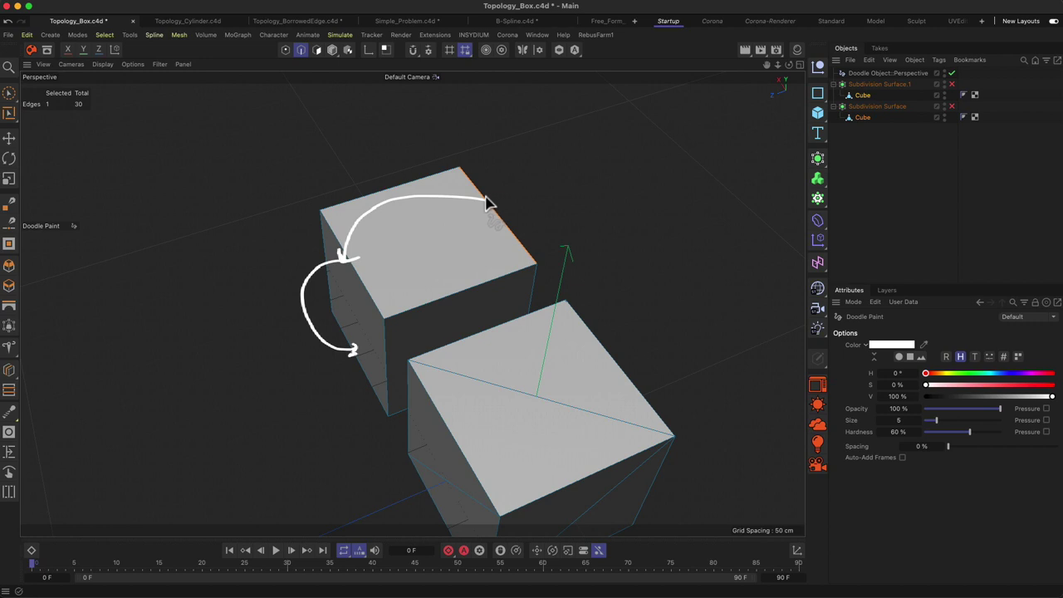
{"action": "mouse_move", "coordinate": [487, 200]}
{"action": "left_mouse_down"}
{"action": "mouse_move", "coordinate": [423, 188]}
{"action": "mouse_move", "coordinate": [423, 176]}
{"action": "mouse_move", "coordinate": [496, 288]}
{"action": "mouse_move", "coordinate": [332, 246]}
{"action": "mouse_move", "coordinate": [345, 262]}
{"action": "left_mouse_up"}
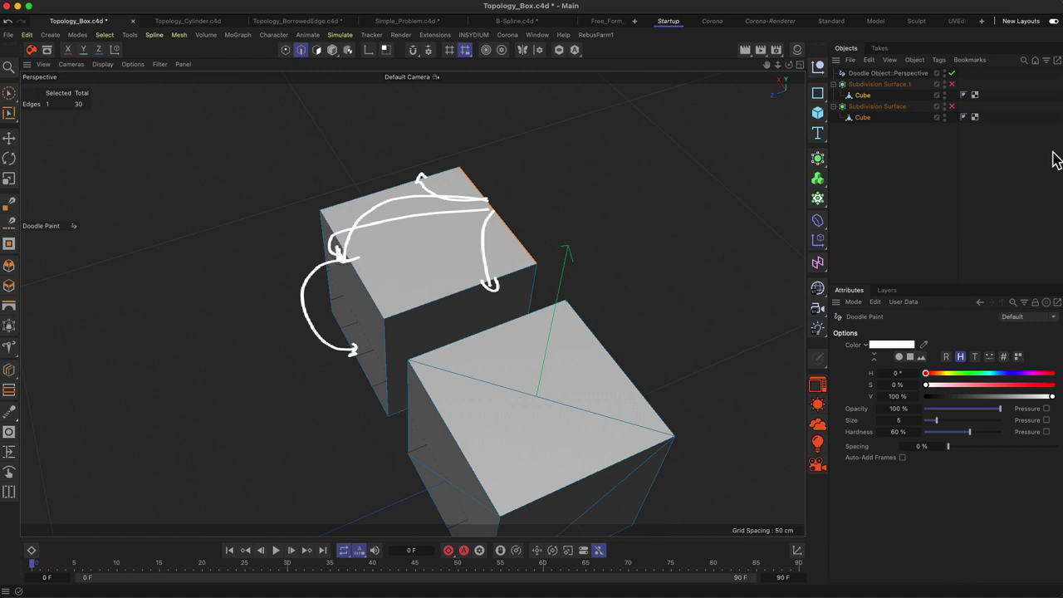
{"action": "left_click", "coordinate": [890, 74]}
Step: Delete the quad-cube doodles and draw two arrows over the triangulated cube's top
{"action": "key", "text": "Delete"}
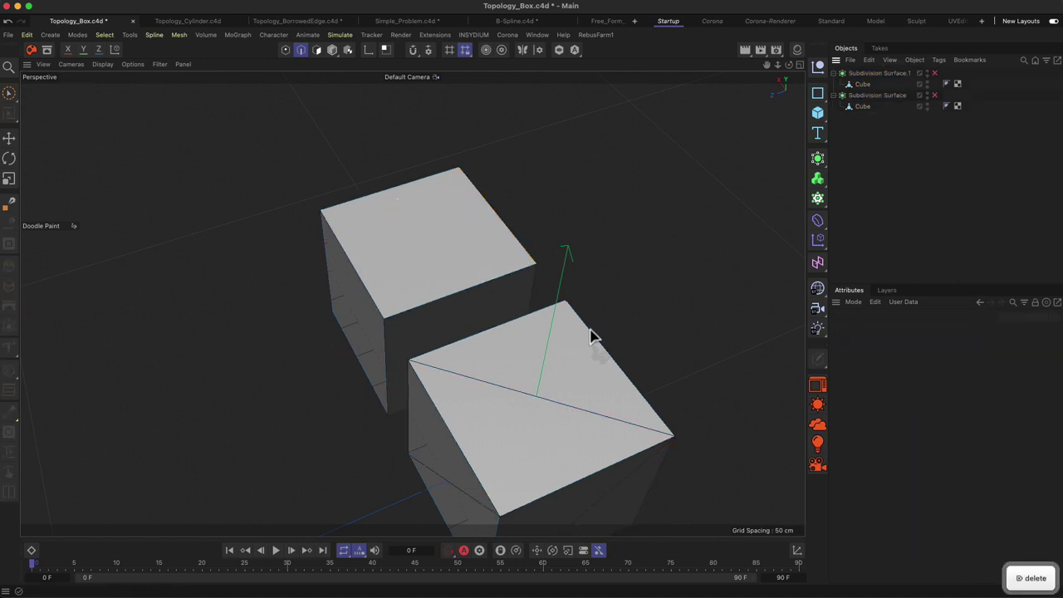
{"action": "mouse_move", "coordinate": [590, 335]}
{"action": "left_mouse_down", "text": "alt"}
{"action": "mouse_move", "coordinate": [437, 304]}
{"action": "mouse_move", "coordinate": [347, 259]}
{"action": "left_mouse_up", "text": "alt"}
{"action": "right_click_drag", "start_coordinate": [344, 266], "coordinate": [392, 333], "text": "alt"}
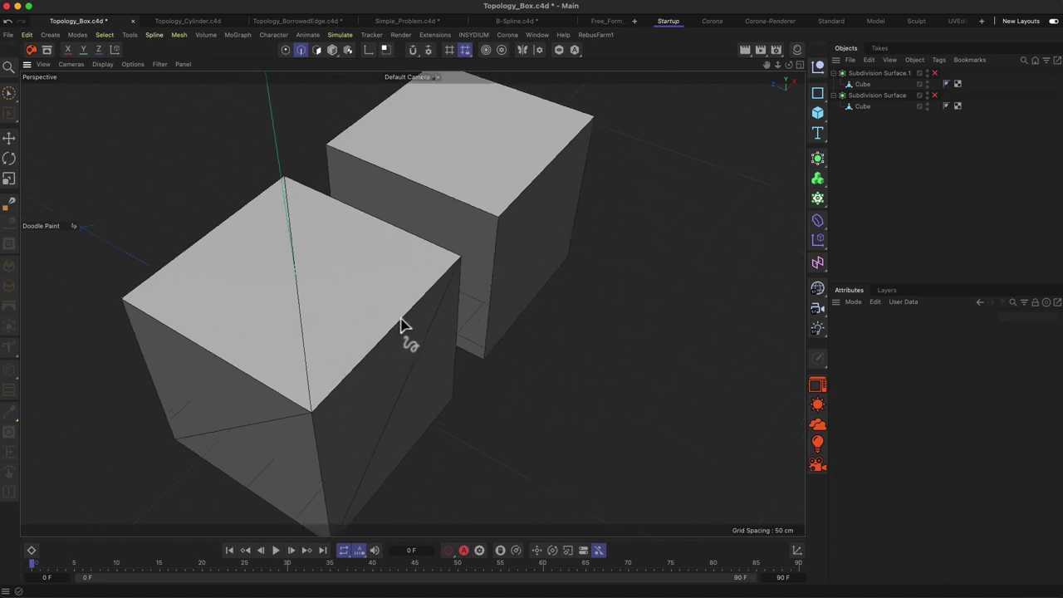
{"action": "mouse_move", "coordinate": [400, 318]}
{"action": "left_mouse_down"}
{"action": "mouse_move", "coordinate": [332, 297]}
{"action": "mouse_move", "coordinate": [288, 301]}
{"action": "mouse_move", "coordinate": [300, 294]}
{"action": "left_mouse_up"}
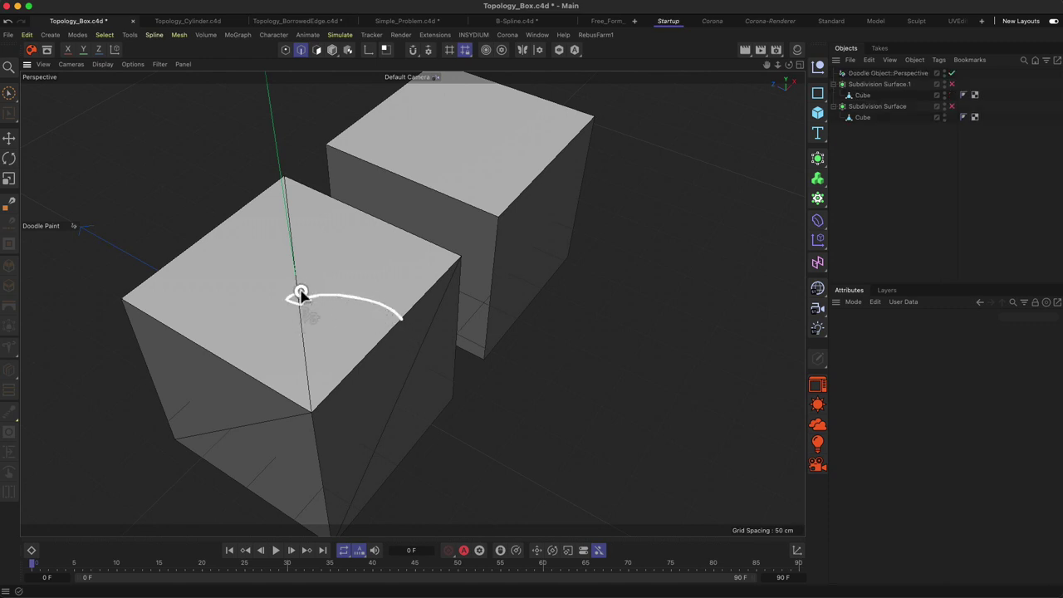
{"action": "mouse_move", "coordinate": [401, 316]}
{"action": "left_mouse_down"}
{"action": "mouse_move", "coordinate": [385, 219]}
{"action": "mouse_move", "coordinate": [374, 221]}
{"action": "left_mouse_up"}
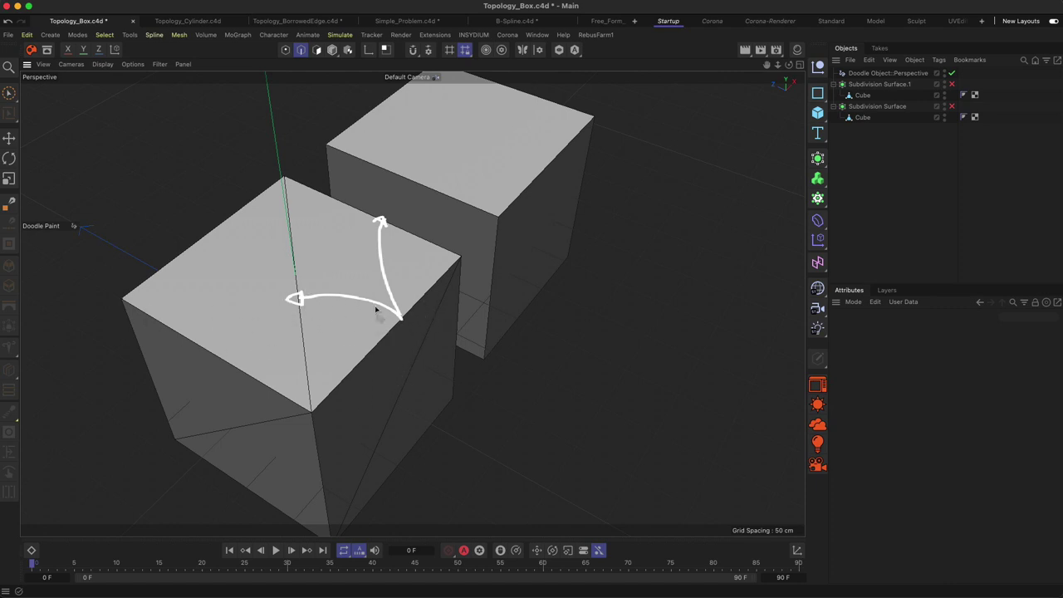
Step: Delete the doodle annotations and pull the view back to show both cubes
{"action": "left_click", "coordinate": [877, 73]}
{"action": "key", "text": "Delete"}
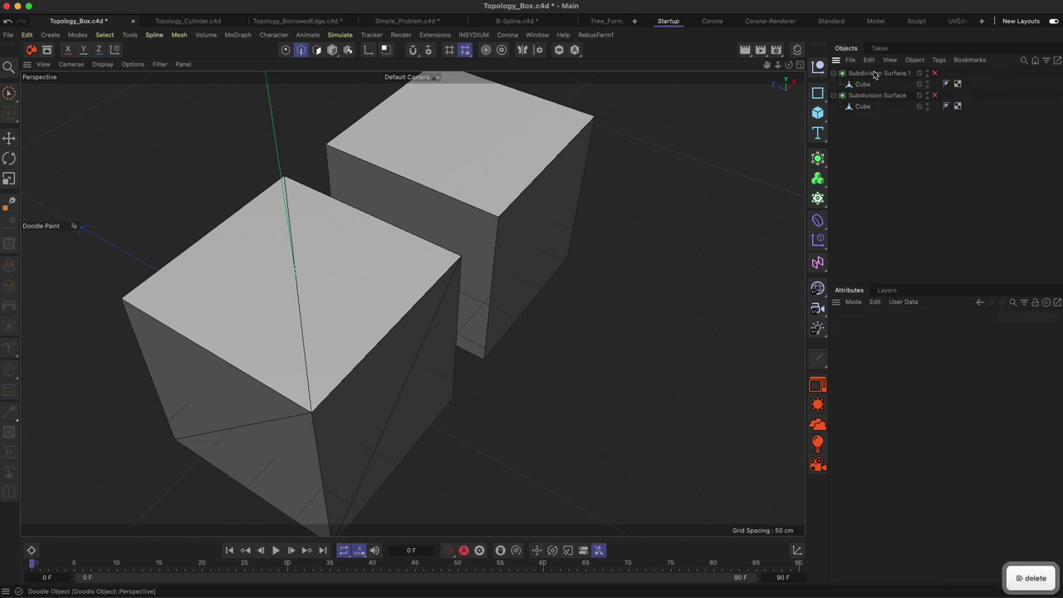
{"action": "left_click_drag", "start_coordinate": [772, 67], "coordinate": [359, 359]}
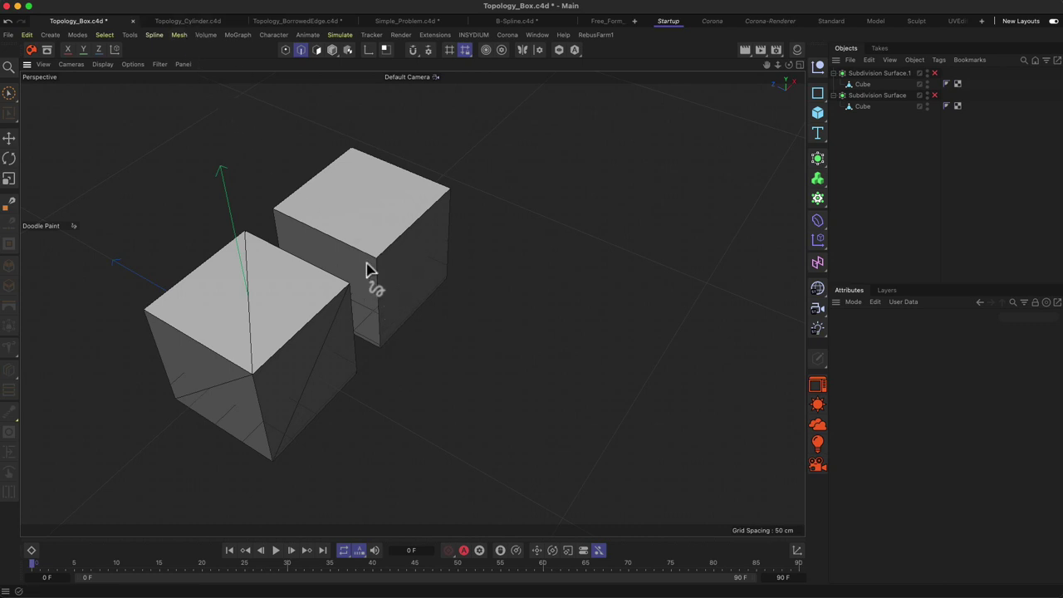
Step: Switch to Topology_Cylinder.c4d, move closer to the cylinder tops, and enable Brush Selection (9)
{"action": "left_click", "coordinate": [177, 21]}
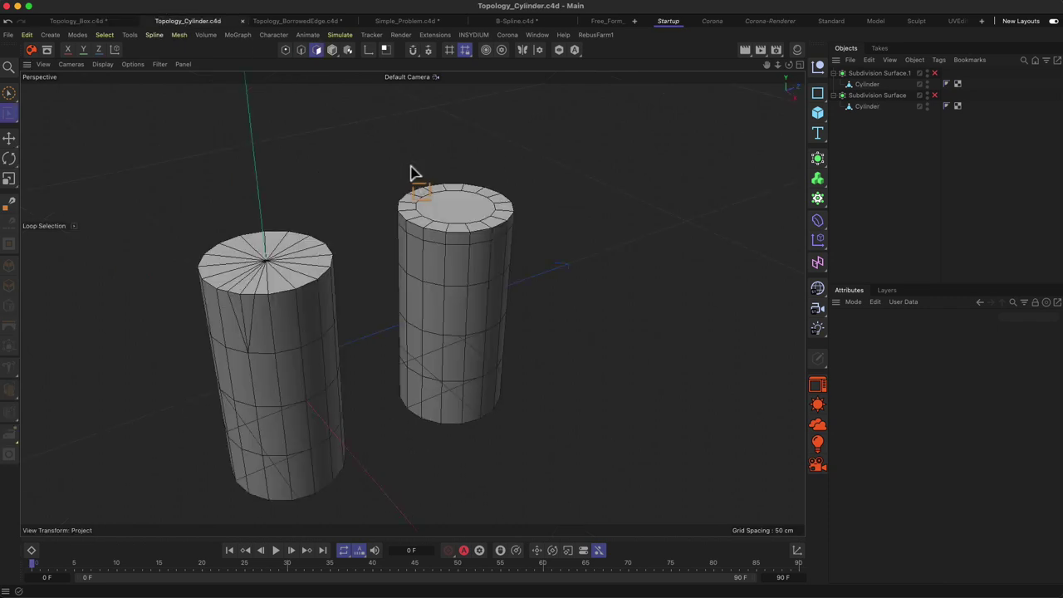
{"action": "left_click_drag", "start_coordinate": [766, 64], "coordinate": [339, 388]}
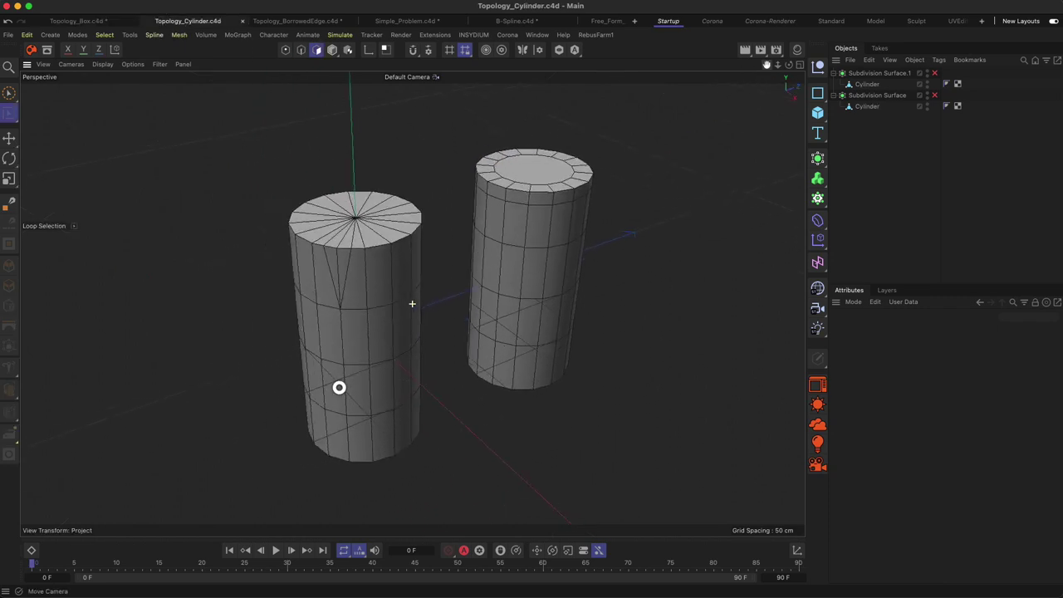
{"action": "left_click_drag", "start_coordinate": [788, 64], "coordinate": [285, 418]}
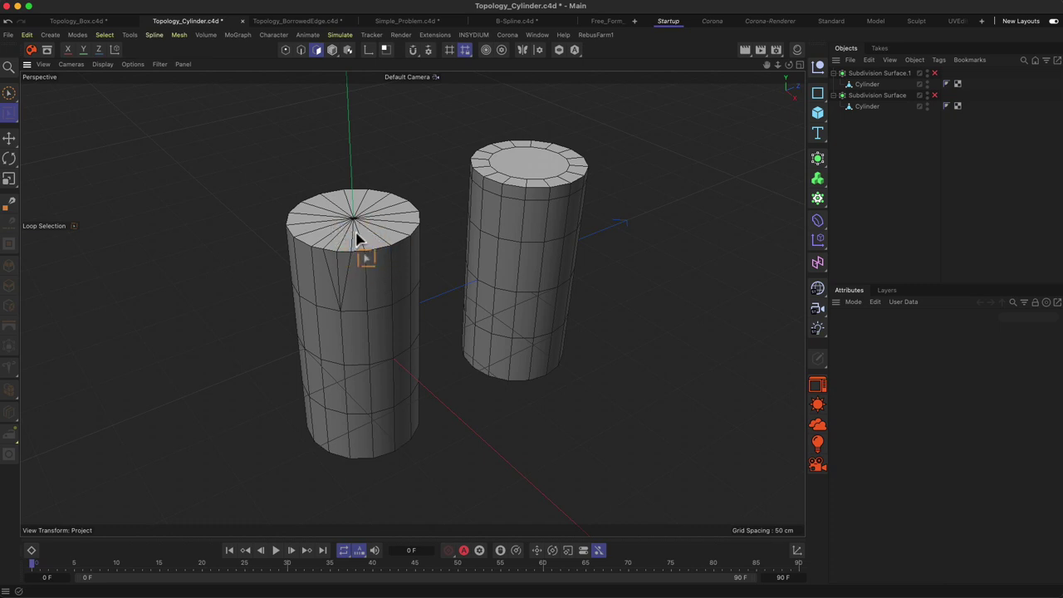
{"action": "scroll", "coordinate": [365, 241], "scroll_direction": "up", "scroll_amount": 2}
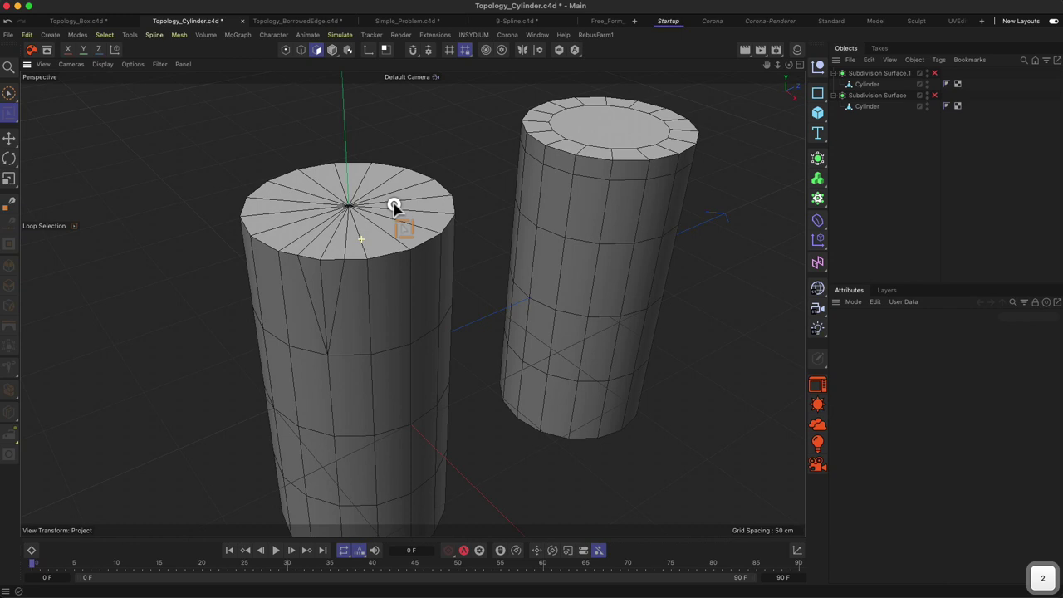
{"action": "left_click_drag", "start_coordinate": [407, 256], "coordinate": [375, 184], "text": "alt"}
{"action": "key", "text": "9"}
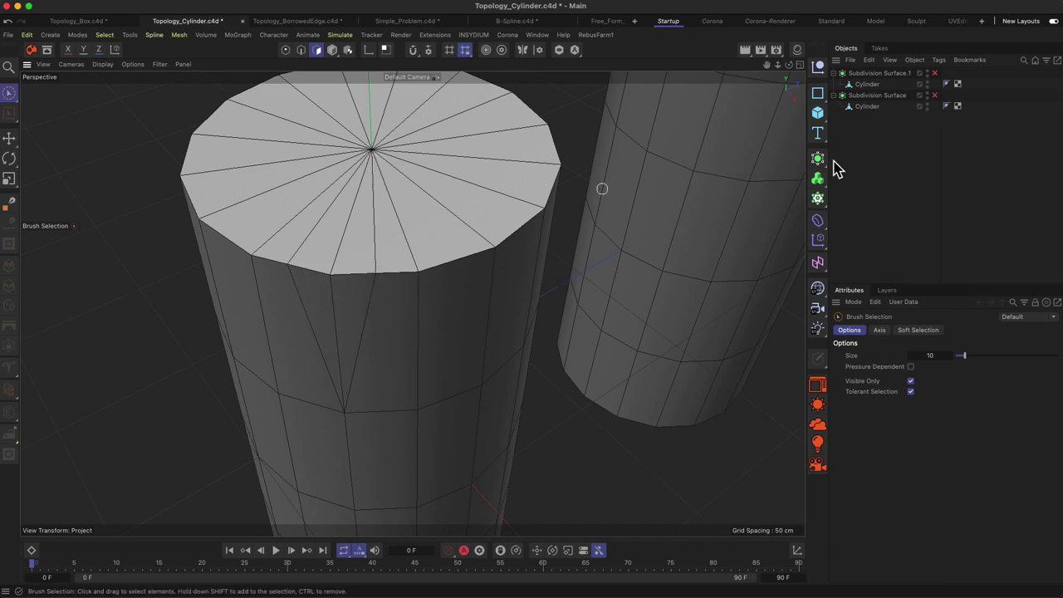
Step: Enable Subdivision Surface on both cylinders and inspect them in Gouraud shading (N~A)
{"action": "left_click", "coordinate": [882, 95]}
{"action": "left_click", "coordinate": [934, 95]}
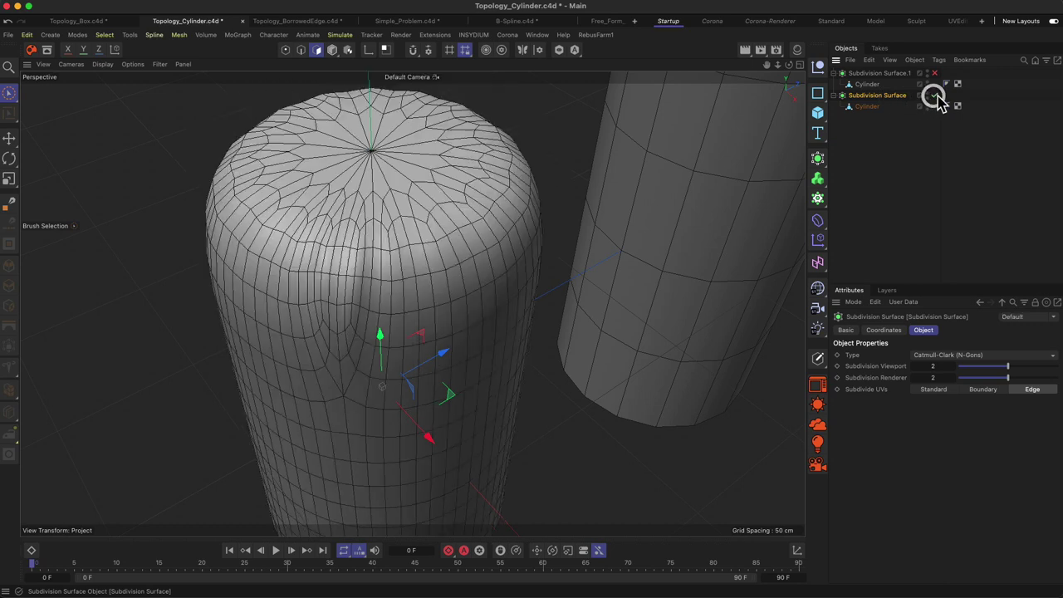
{"action": "key", "text": "n"}
{"action": "key", "text": "a"}
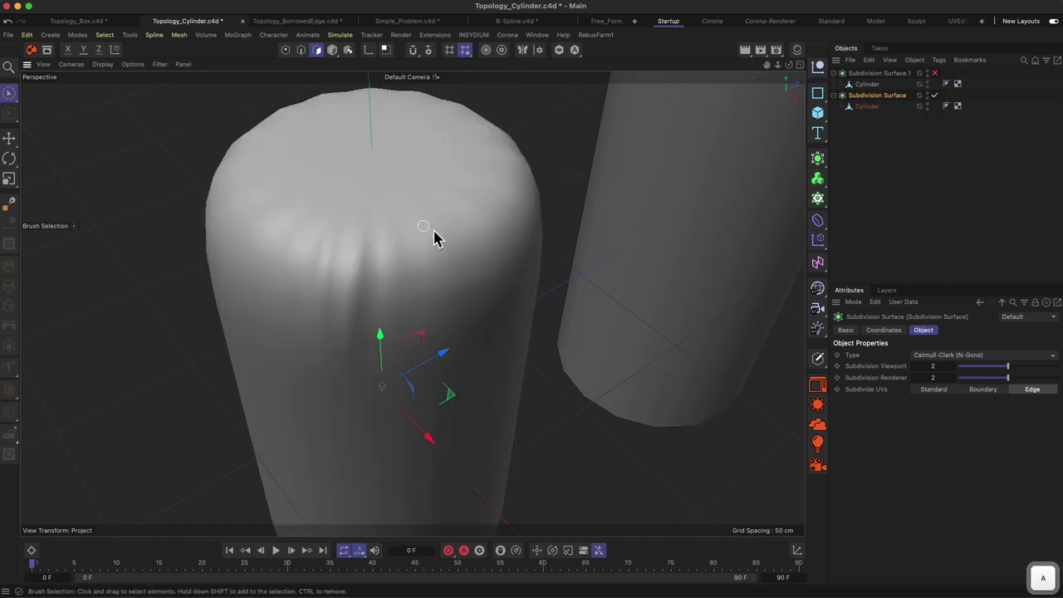
{"action": "left_click_drag", "start_coordinate": [436, 309], "coordinate": [449, 283], "text": "alt"}
{"action": "left_click_drag", "start_coordinate": [380, 220], "coordinate": [335, 260], "text": "alt"}
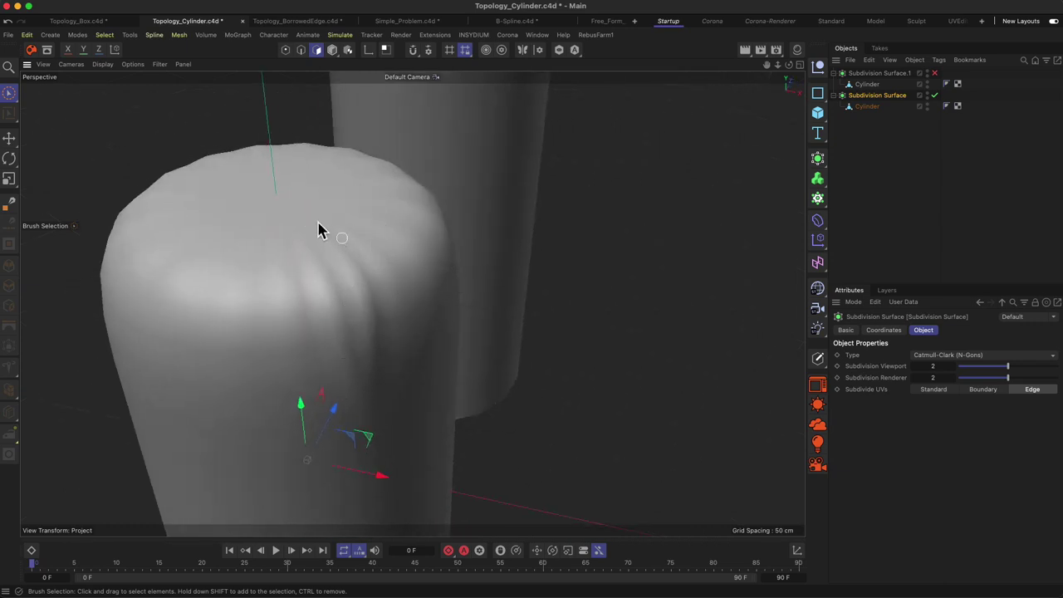
{"action": "left_click_drag", "start_coordinate": [363, 368], "coordinate": [330, 330], "text": "alt"}
{"action": "left_click", "coordinate": [935, 73]}
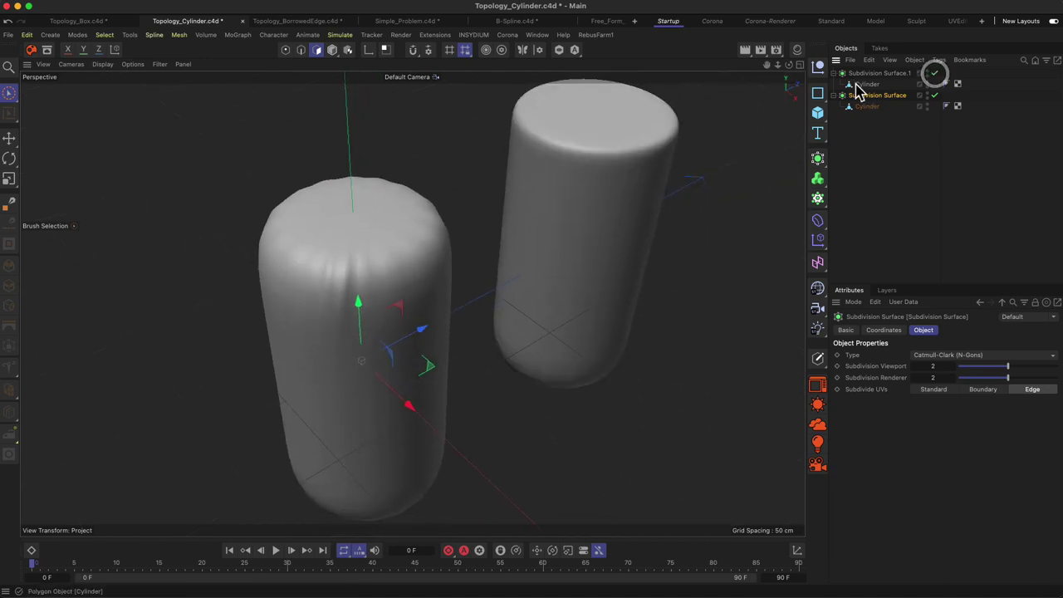
Step: Frame the right Cylinder, disable Subdivision Surface.1, and select just the central cap n-gon
{"action": "left_click", "coordinate": [864, 84]}
{"action": "key", "text": "s"}
{"action": "left_click", "coordinate": [935, 73]}
{"action": "scroll", "coordinate": [446, 244], "scroll_direction": "up", "scroll_amount": 5}
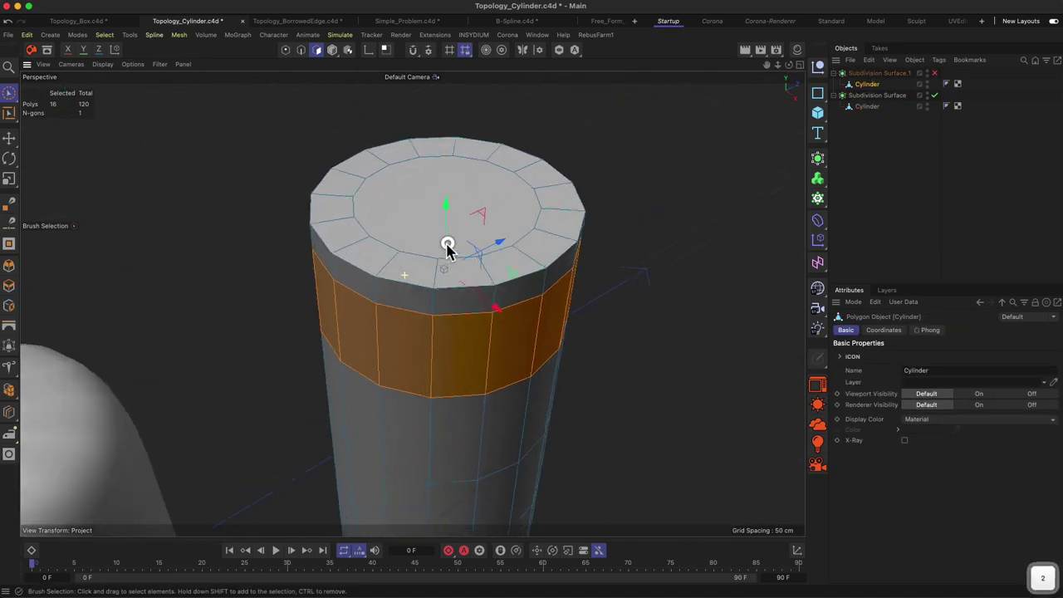
{"action": "mouse_move", "coordinate": [376, 262]}
{"action": "left_mouse_down"}
{"action": "mouse_move", "coordinate": [461, 271]}
{"action": "mouse_move", "coordinate": [577, 242]}
{"action": "mouse_move", "coordinate": [586, 214]}
{"action": "mouse_move", "coordinate": [573, 171]}
{"action": "left_mouse_up"}
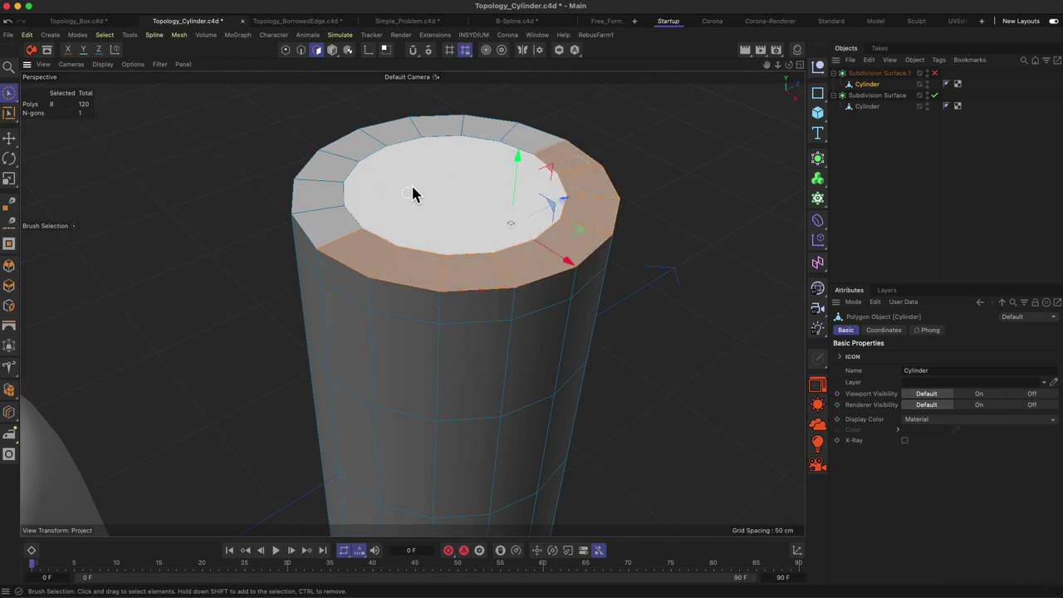
{"action": "left_click", "coordinate": [415, 186]}
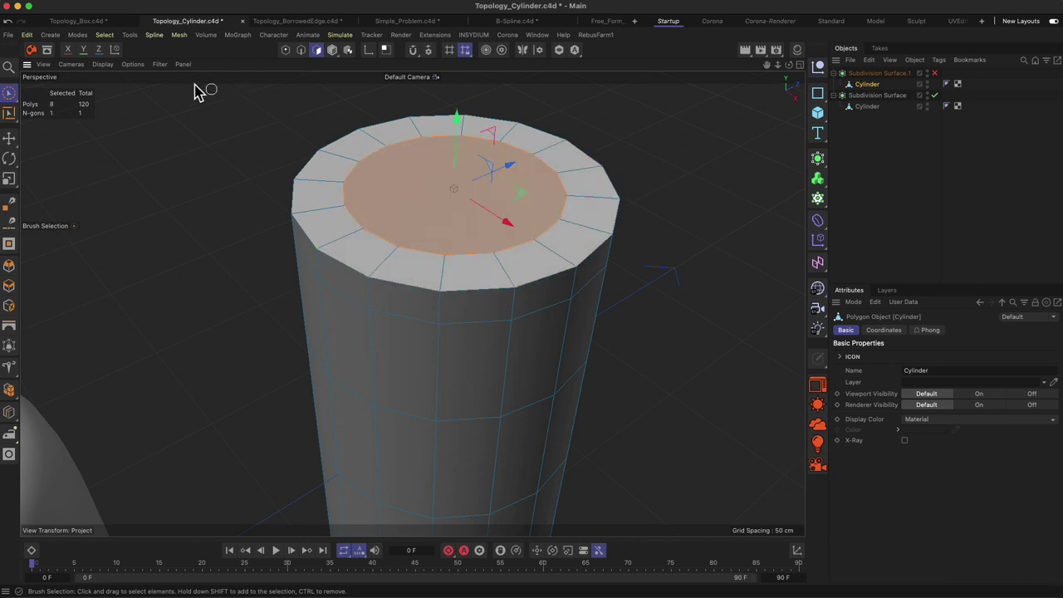
Step: Turn on N-gon Lines and orbit to inspect the cap, selecting then clearing the n-gon
{"action": "left_click", "coordinate": [161, 65]}
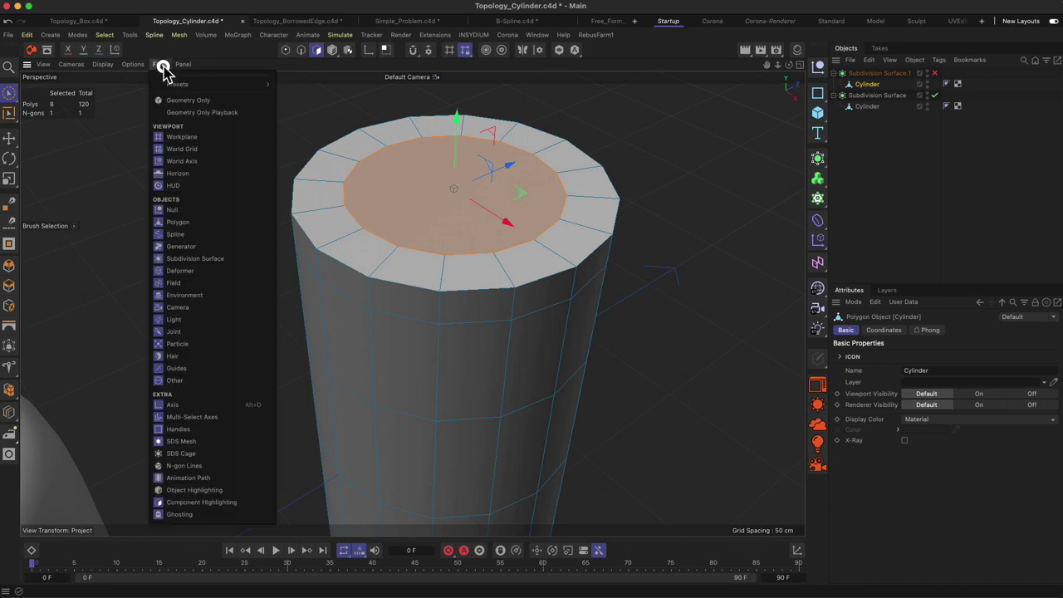
{"action": "left_click", "coordinate": [200, 466]}
{"action": "left_click", "coordinate": [794, 284]}
{"action": "left_click_drag", "start_coordinate": [510, 173], "coordinate": [504, 247], "text": "alt"}
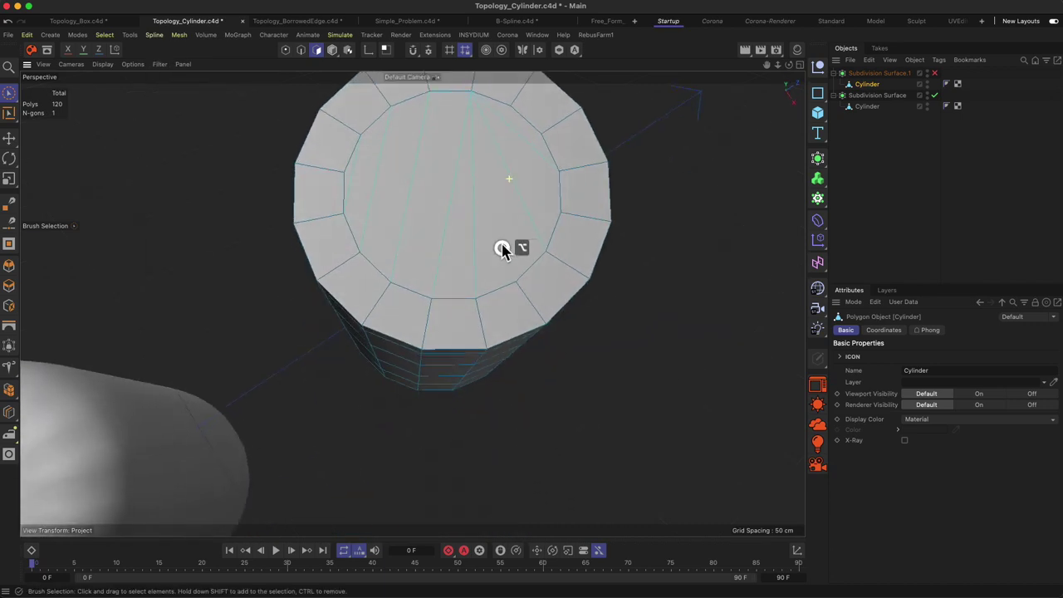
{"action": "left_click_drag", "start_coordinate": [560, 393], "coordinate": [617, 335], "text": "alt"}
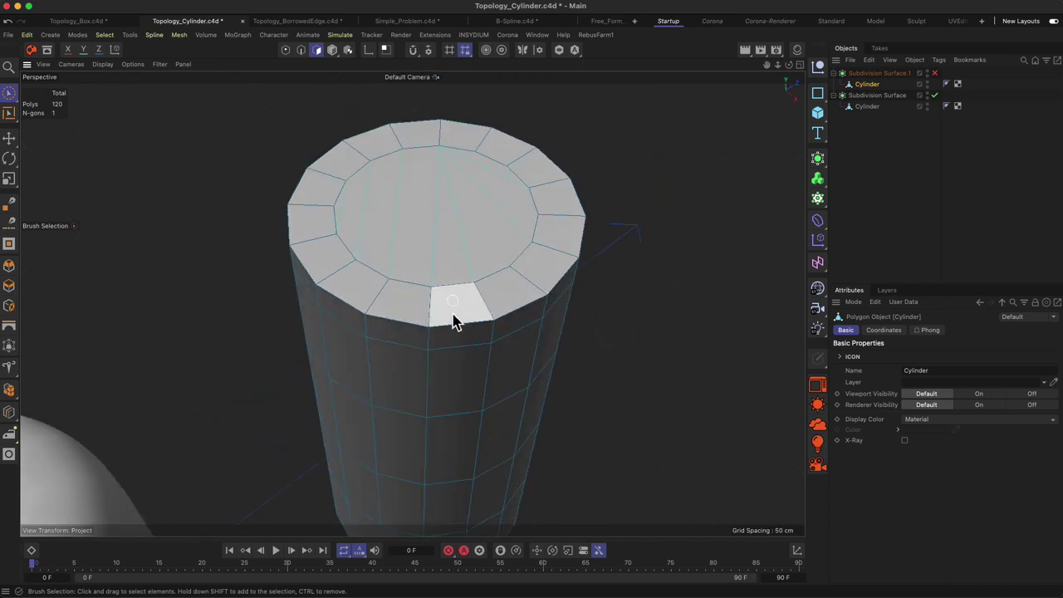
{"action": "left_click_drag", "start_coordinate": [426, 290], "coordinate": [510, 202], "text": "alt"}
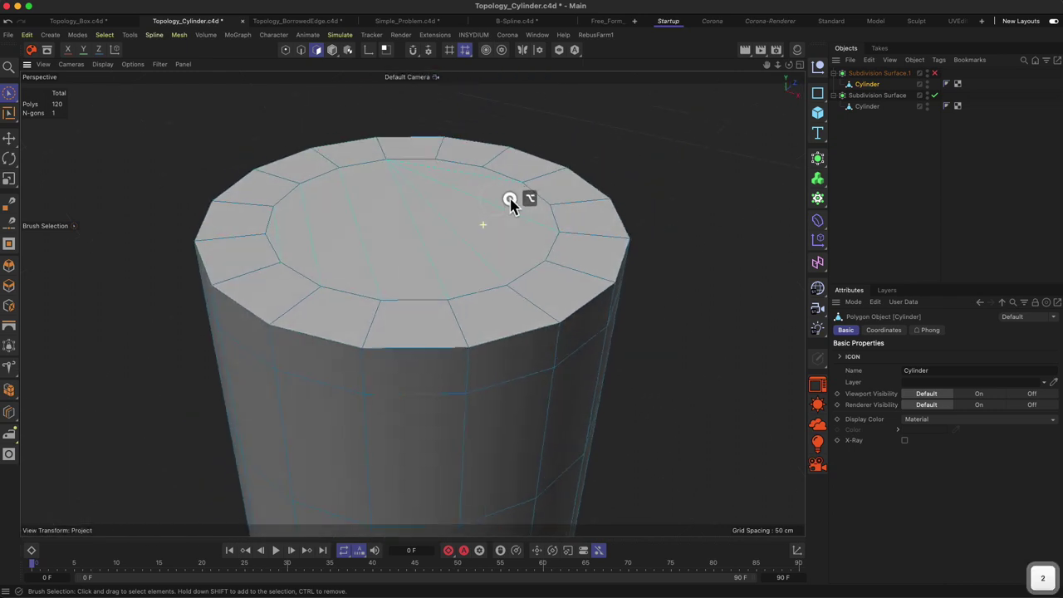
{"action": "left_click", "coordinate": [428, 274]}
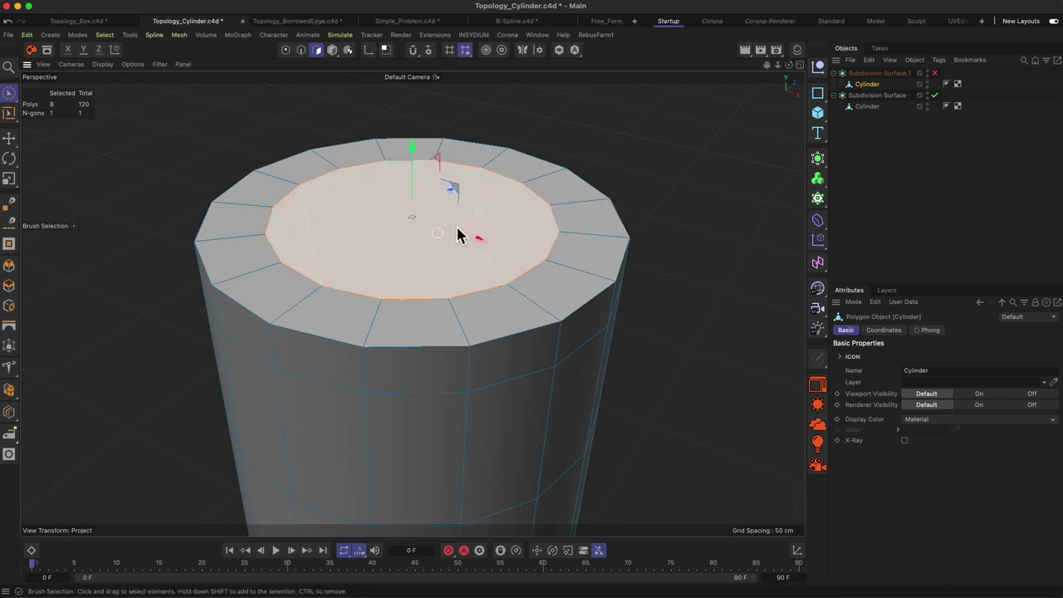
{"action": "scroll", "coordinate": [441, 228], "scroll_direction": "down", "scroll_amount": 10}
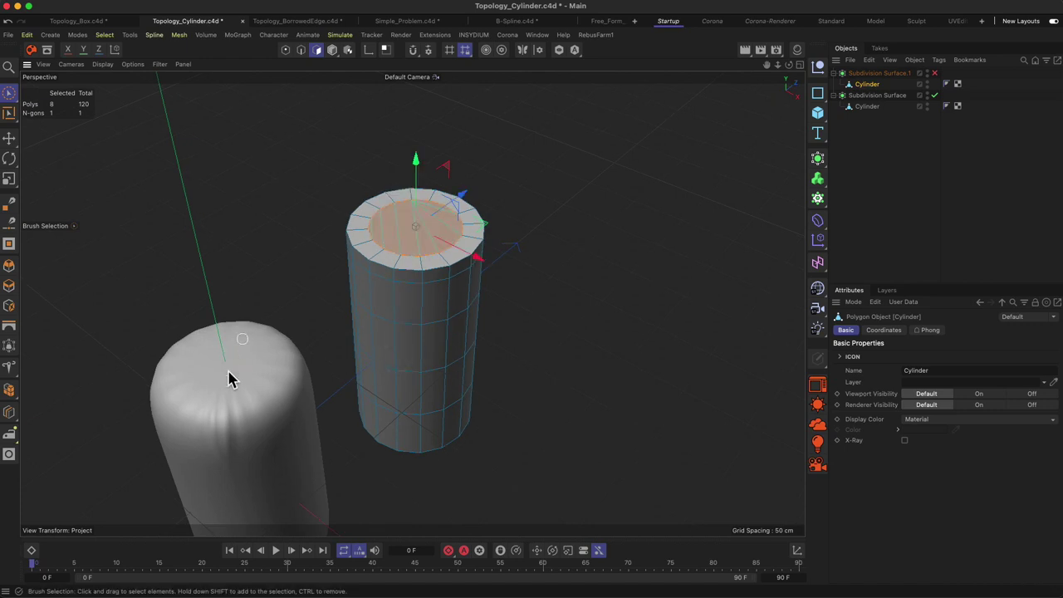
{"action": "left_click", "coordinate": [515, 207]}
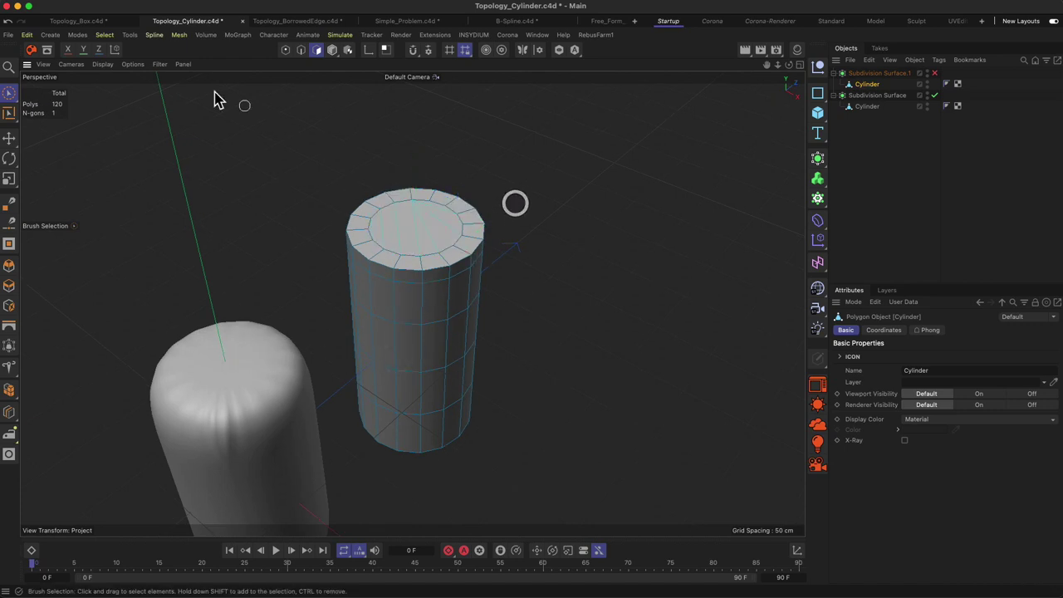
Step: Turn N-gon Lines back off and zoom in for a side-on view of the cylinder
{"action": "left_click", "coordinate": [160, 64]}
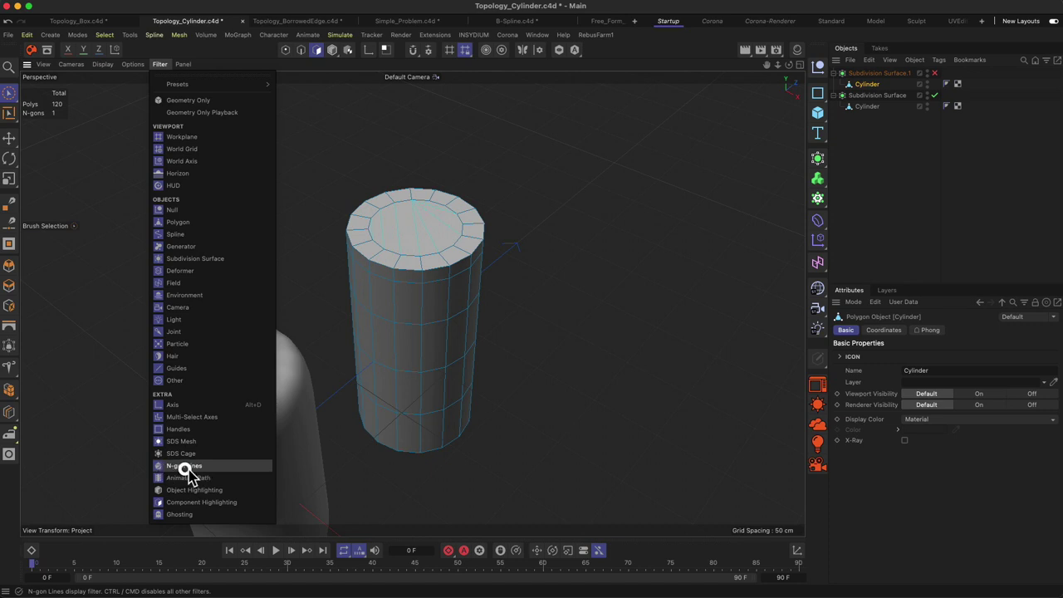
{"action": "left_click", "coordinate": [199, 466]}
{"action": "scroll", "coordinate": [445, 237], "scroll_direction": "up", "scroll_amount": 3}
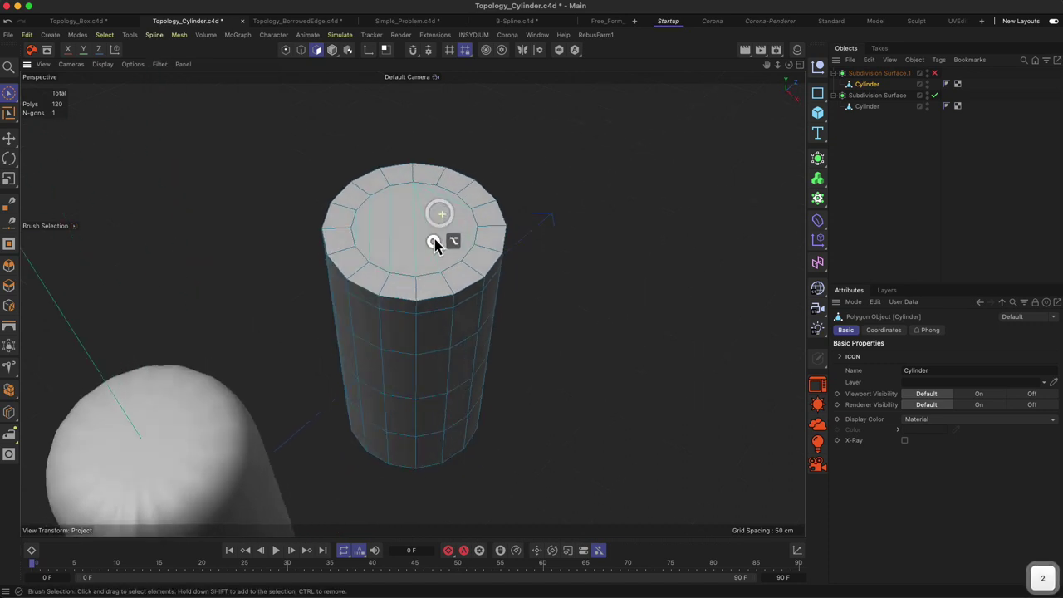
{"action": "left_click_drag", "start_coordinate": [436, 246], "coordinate": [420, 216], "text": "alt"}
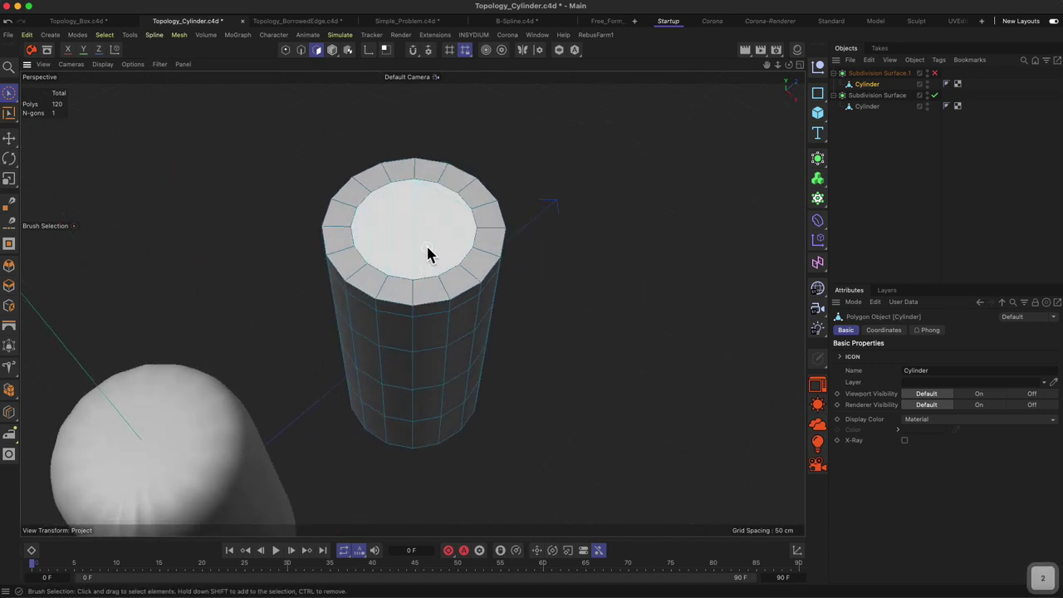
{"action": "right_click_drag", "start_coordinate": [428, 254], "coordinate": [456, 231], "text": "alt"}
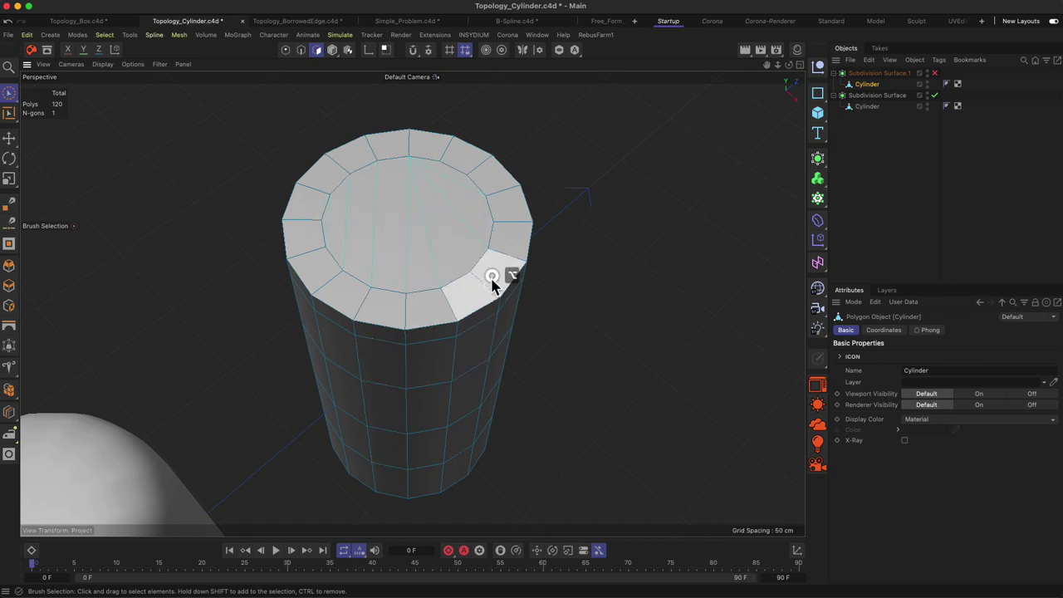
{"action": "left_click_drag", "start_coordinate": [491, 283], "coordinate": [407, 223], "text": "alt"}
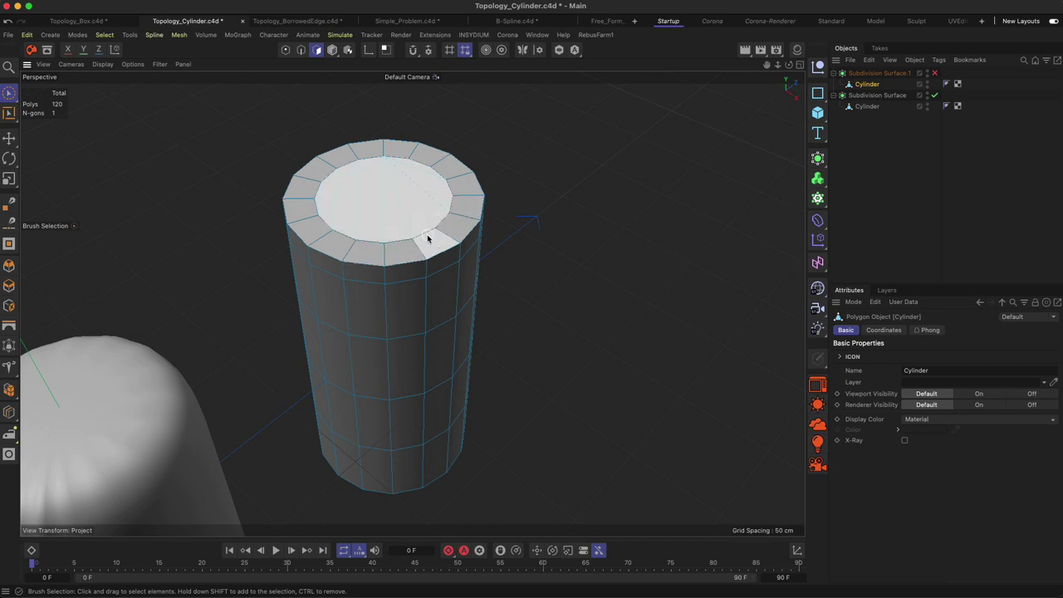
Step: Move closer to the cylinder top and paint-select rim polygons, then clear the selection
{"action": "key", "text": "2"}
{"action": "mouse_move", "coordinate": [390, 214]}
{"action": "left_mouse_down"}
{"action": "mouse_move", "coordinate": [334, 269]}
{"action": "mouse_move", "coordinate": [389, 201]}
{"action": "left_mouse_up"}
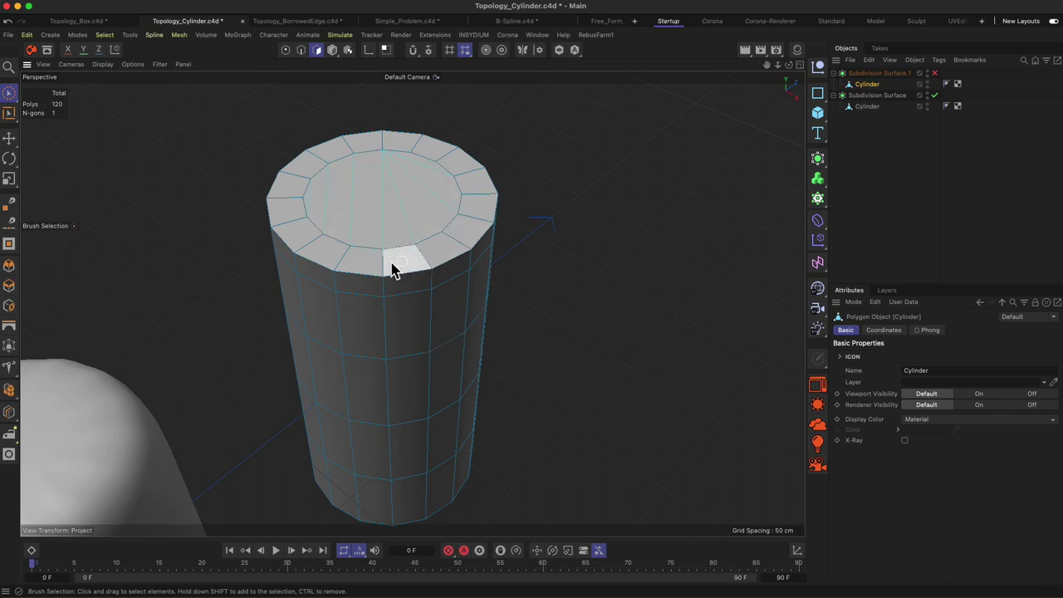
{"action": "mouse_move", "coordinate": [334, 261]}
{"action": "left_mouse_down"}
{"action": "mouse_move", "coordinate": [424, 259]}
{"action": "mouse_move", "coordinate": [468, 224]}
{"action": "mouse_move", "coordinate": [470, 173]}
{"action": "mouse_move", "coordinate": [459, 161]}
{"action": "mouse_move", "coordinate": [437, 176]}
{"action": "left_mouse_up"}
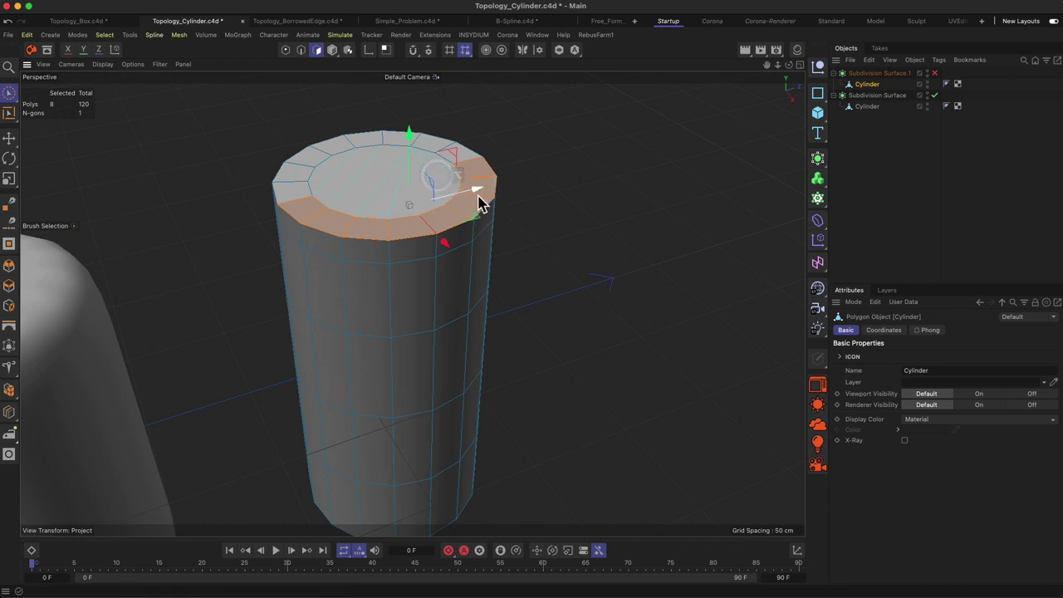
{"action": "mouse_move", "coordinate": [480, 203]}
{"action": "left_mouse_down"}
{"action": "mouse_move", "coordinate": [421, 222]}
{"action": "mouse_move", "coordinate": [298, 193]}
{"action": "mouse_move", "coordinate": [311, 162]}
{"action": "mouse_move", "coordinate": [361, 149]}
{"action": "left_mouse_up"}
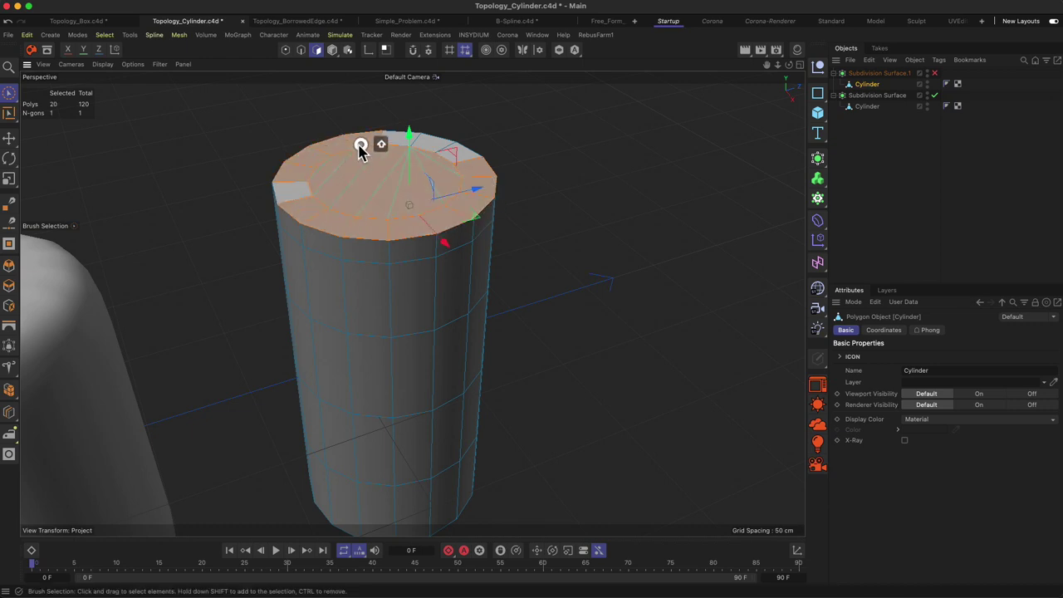
{"action": "left_click", "coordinate": [576, 187]}
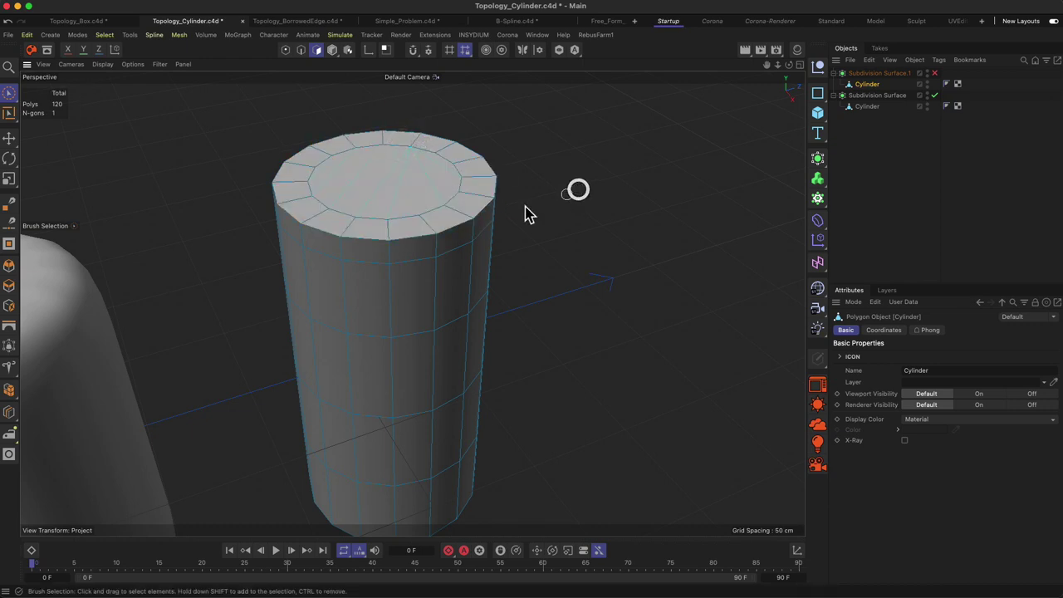
Step: Select the whole top cap with Phong Break Selection and delete it
{"action": "key", "text": "p"}
{"action": "left_click", "coordinate": [391, 221]}
{"action": "key", "text": "Delete"}
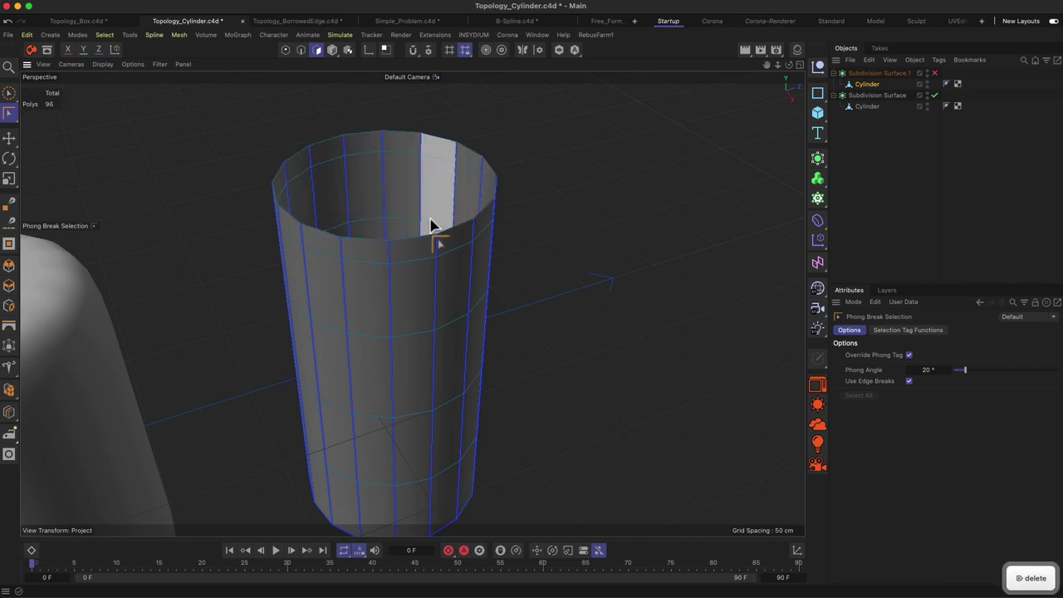
{"action": "left_click", "coordinate": [301, 49]}
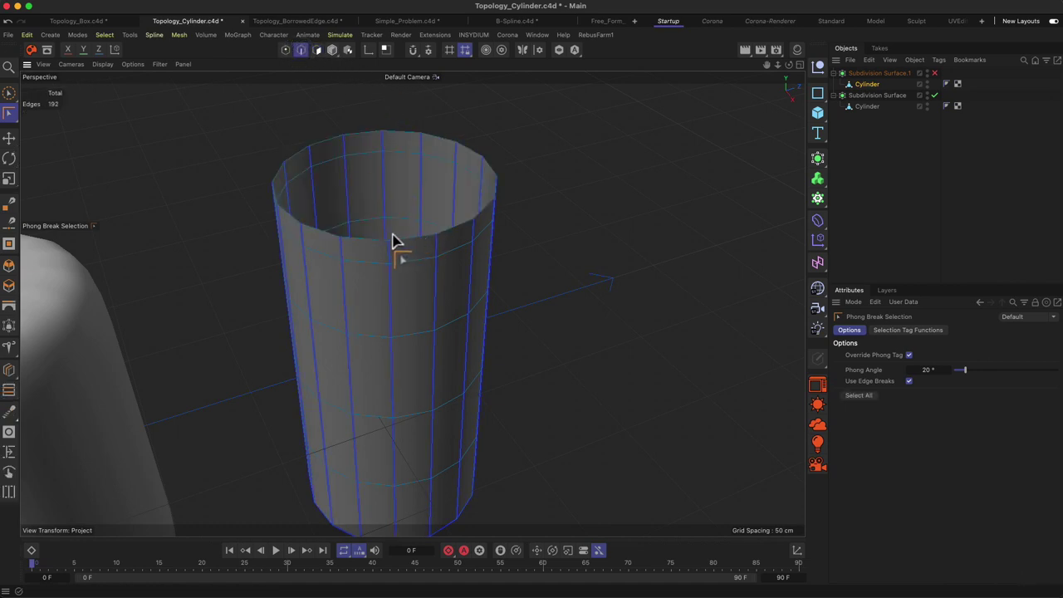
{"action": "left_click", "coordinate": [851, 85]}
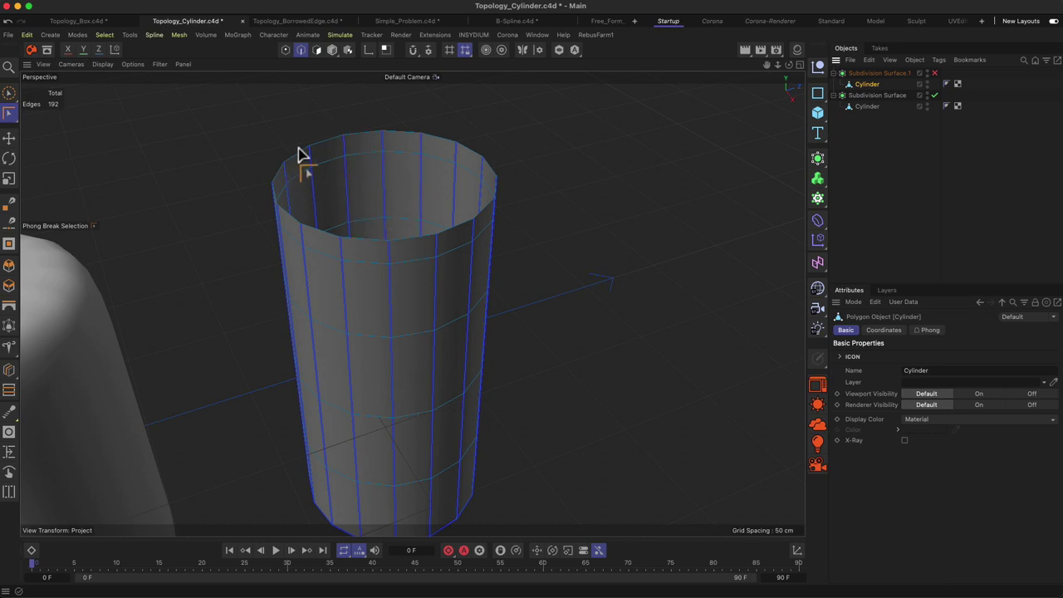
Step: Loop-select the open top rim edges and fill the opening using Close Polygon Hole
{"action": "left_click", "coordinate": [9, 92]}
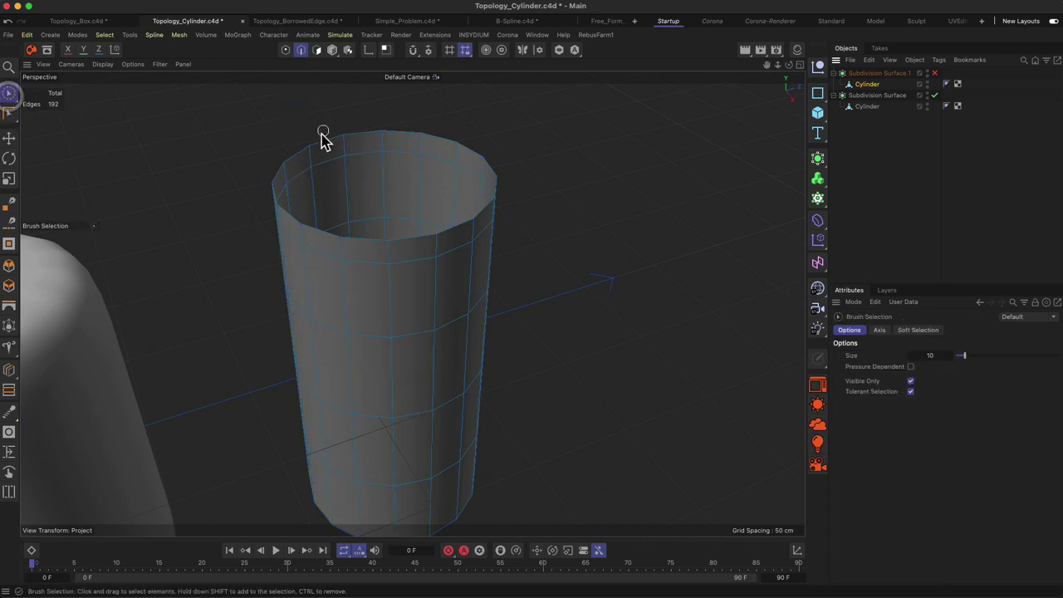
{"action": "key", "text": "u"}
{"action": "key", "text": "l"}
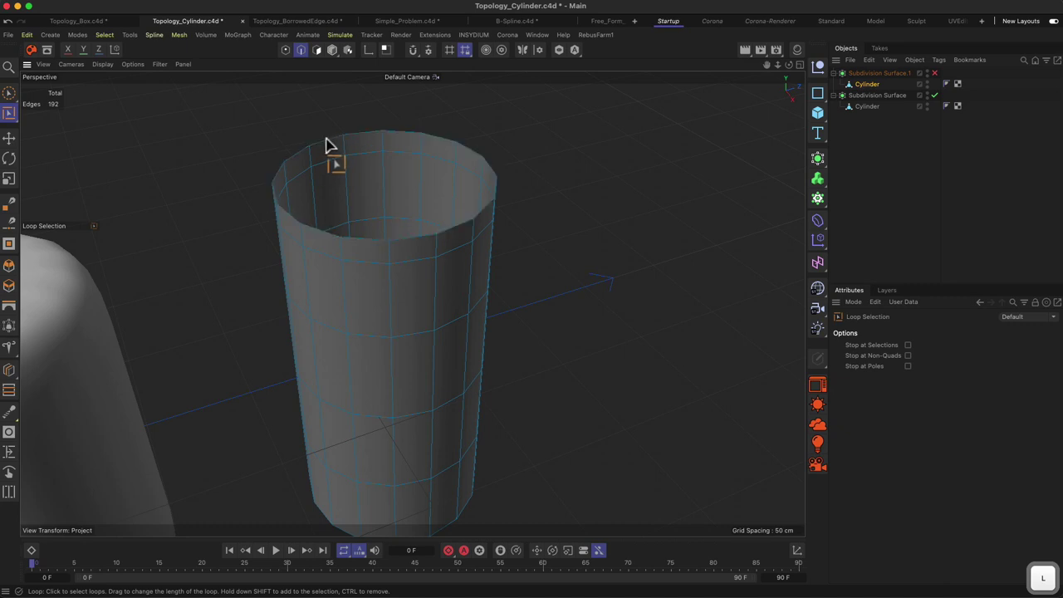
{"action": "left_click", "coordinate": [323, 143]}
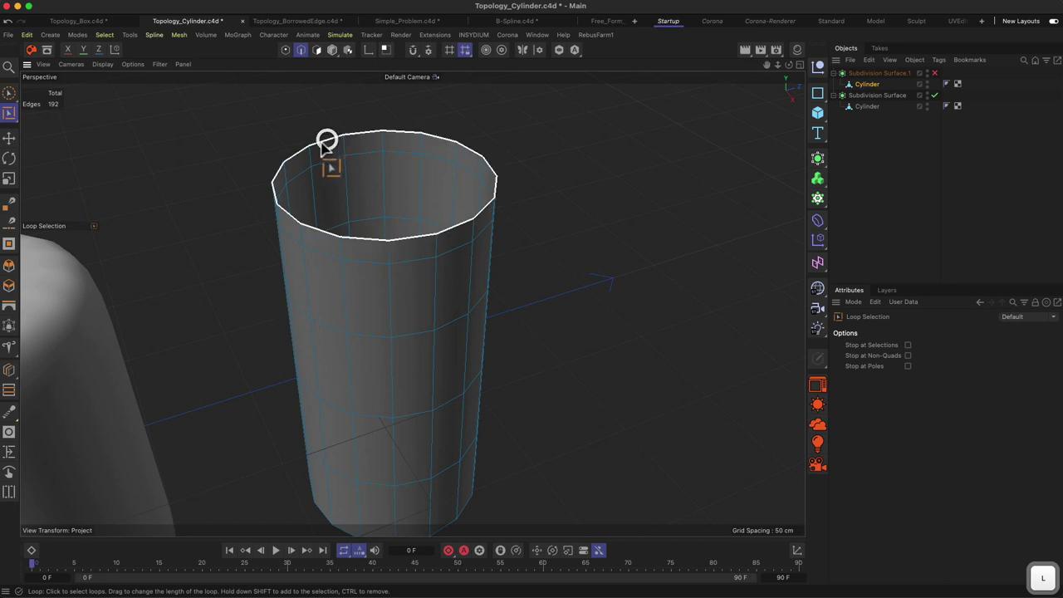
{"action": "right_click", "coordinate": [532, 159]}
{"action": "left_click", "coordinate": [550, 206]}
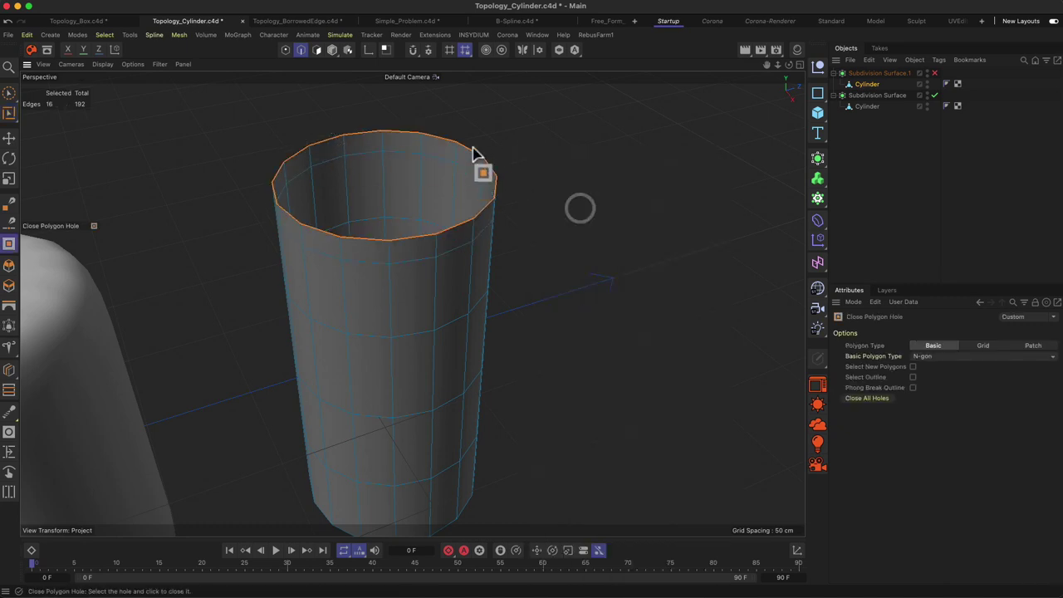
{"action": "left_click_drag", "start_coordinate": [535, 214], "coordinate": [460, 202], "text": "alt"}
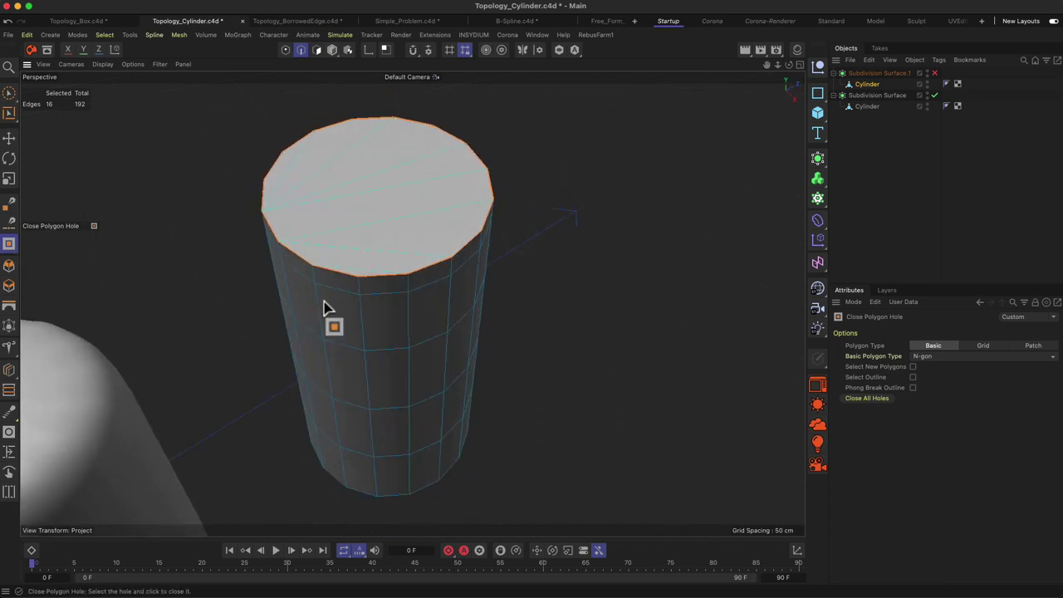
{"action": "left_click_drag", "start_coordinate": [443, 257], "coordinate": [508, 268], "text": "alt"}
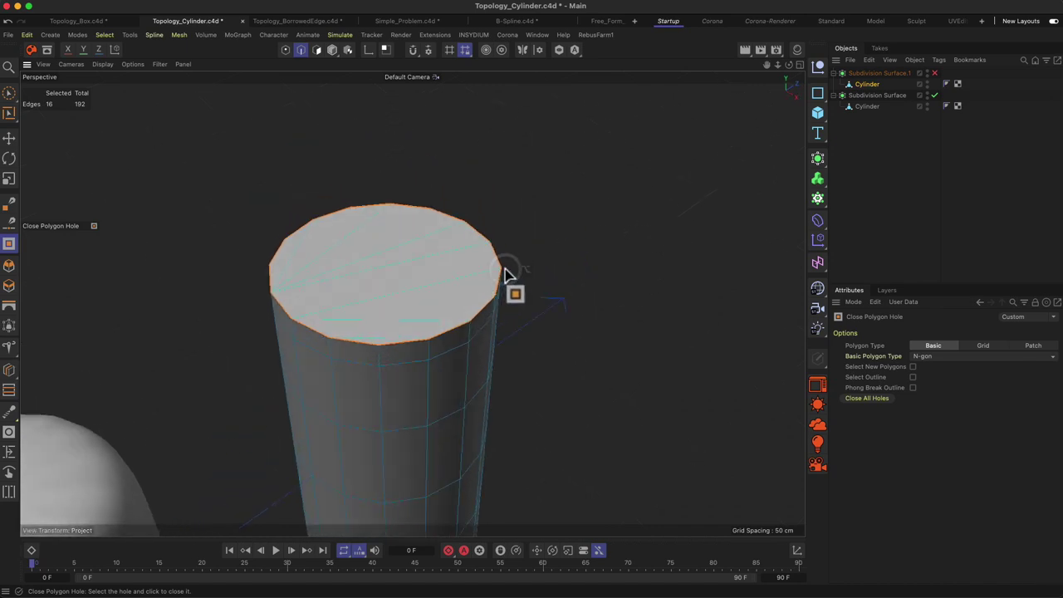
Step: Edge-slide a clone of the top rim edge ring inward onto the cylinder cap, forming a quad border
{"action": "right_click", "coordinate": [505, 275]}
{"action": "left_click", "coordinate": [526, 297]}
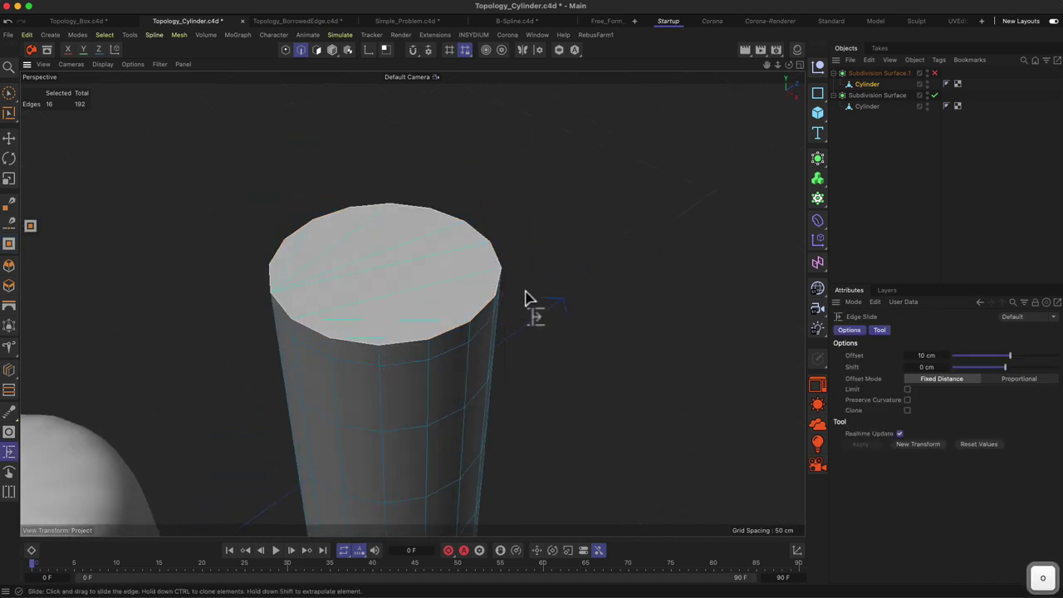
{"action": "mouse_move", "coordinate": [584, 309]}
{"action": "left_mouse_down", "text": "ctrl"}
{"action": "mouse_move", "coordinate": [275, 415]}
{"action": "mouse_move", "coordinate": [203, 420]}
{"action": "left_mouse_up", "text": "ctrl"}
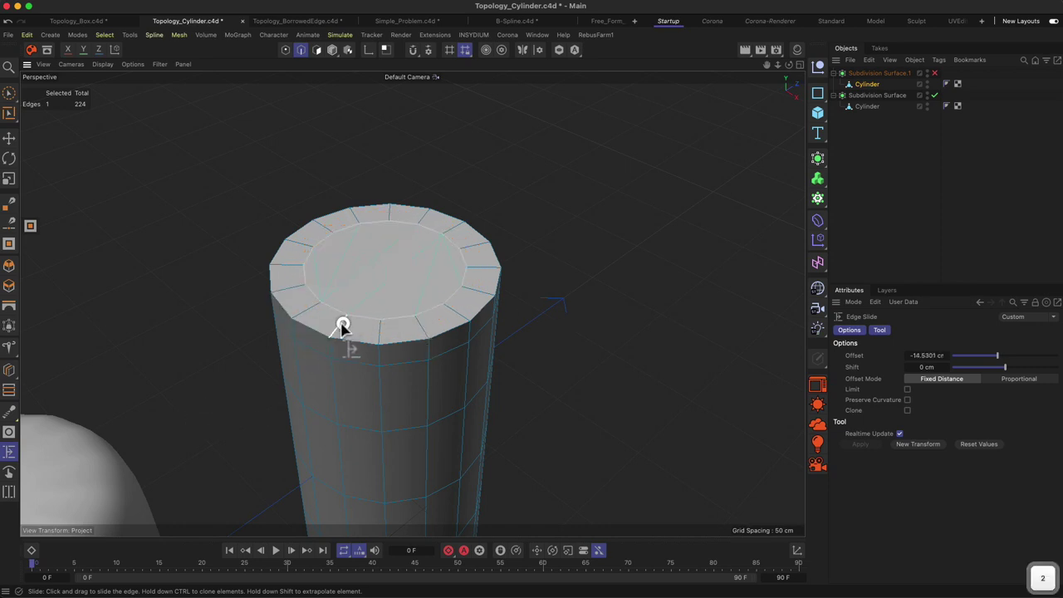
{"action": "right_click_drag", "start_coordinate": [344, 327], "coordinate": [439, 384], "text": "alt"}
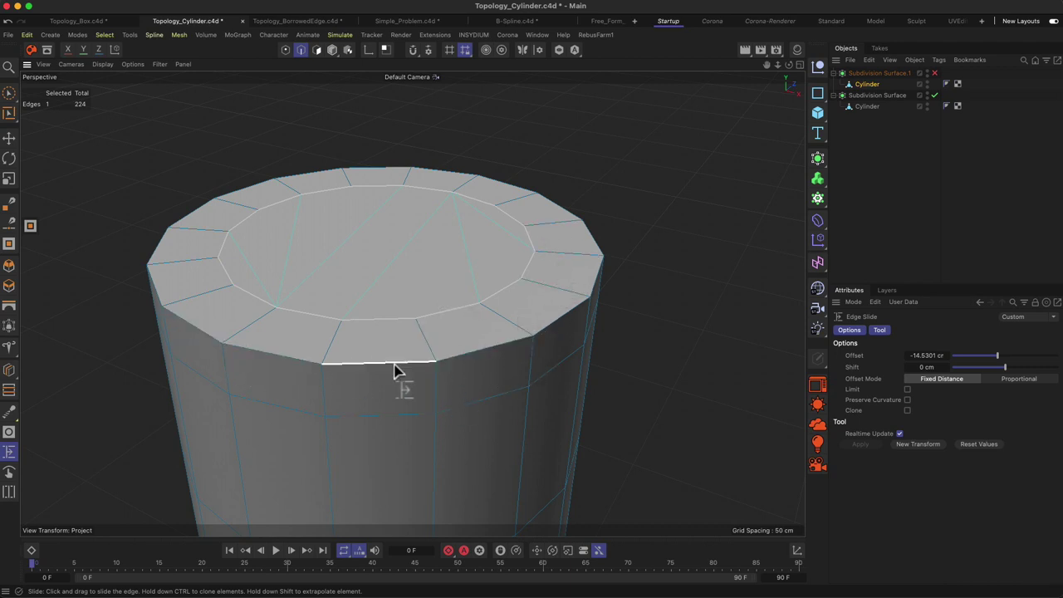
{"action": "right_click_drag", "start_coordinate": [492, 285], "coordinate": [434, 394], "text": "alt"}
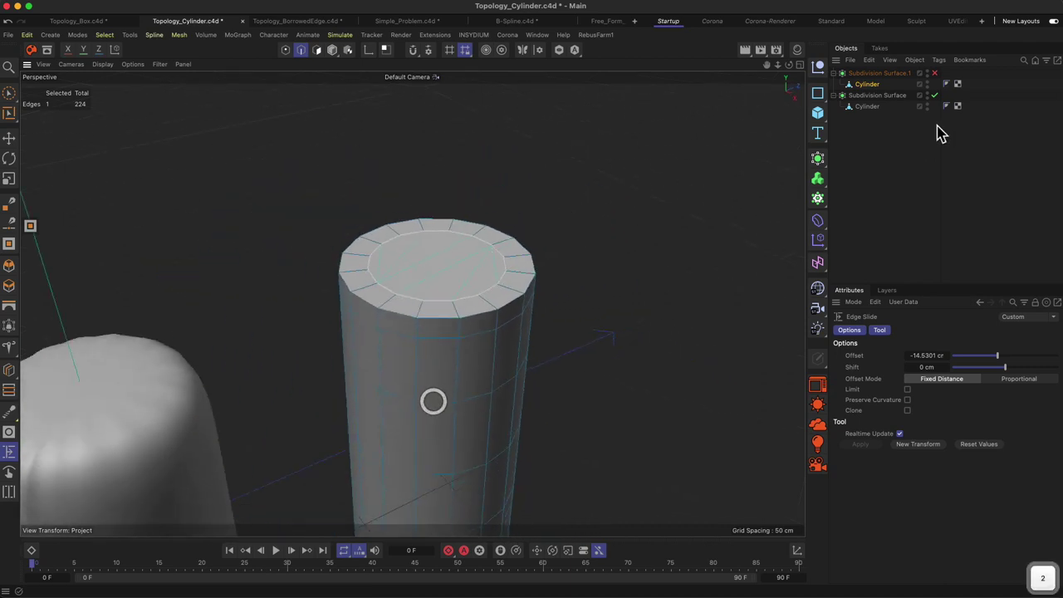
{"action": "left_click", "coordinate": [935, 74]}
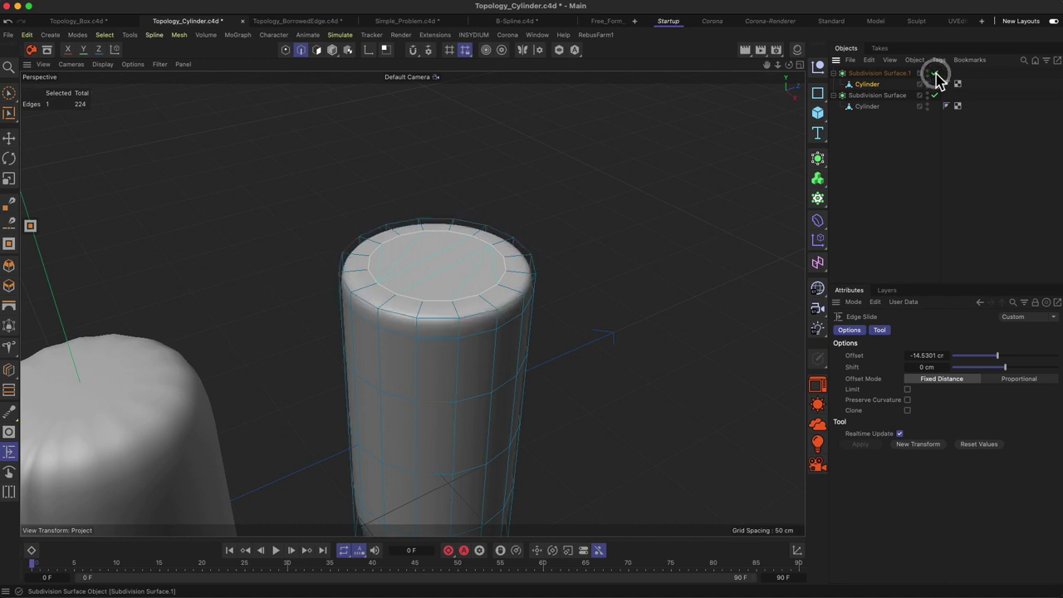
{"action": "left_click", "coordinate": [883, 157]}
{"action": "left_click", "coordinate": [883, 73]}
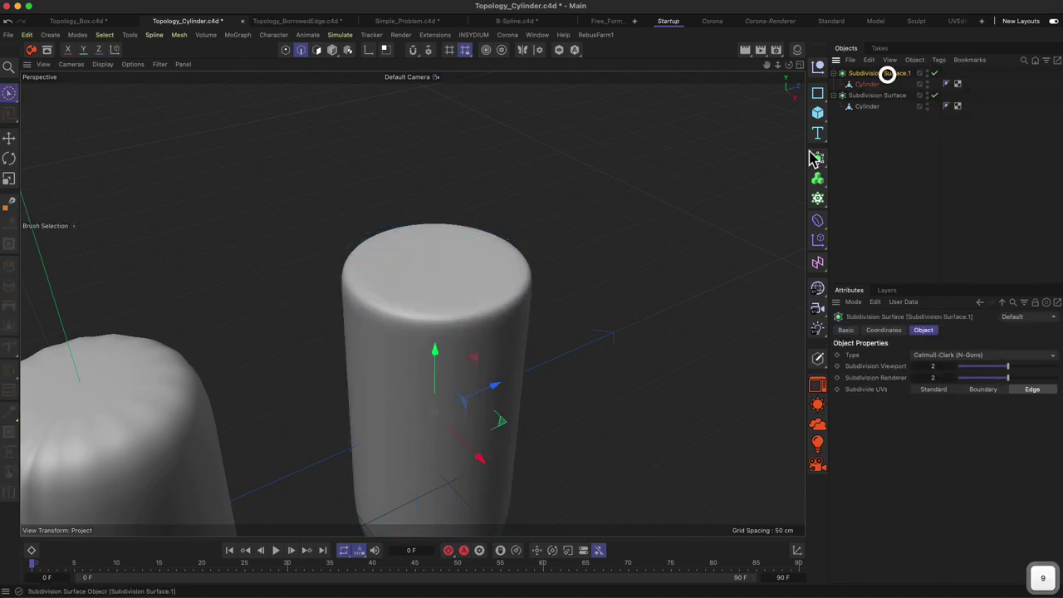
{"action": "right_click_drag", "start_coordinate": [581, 294], "coordinate": [536, 307], "text": "alt"}
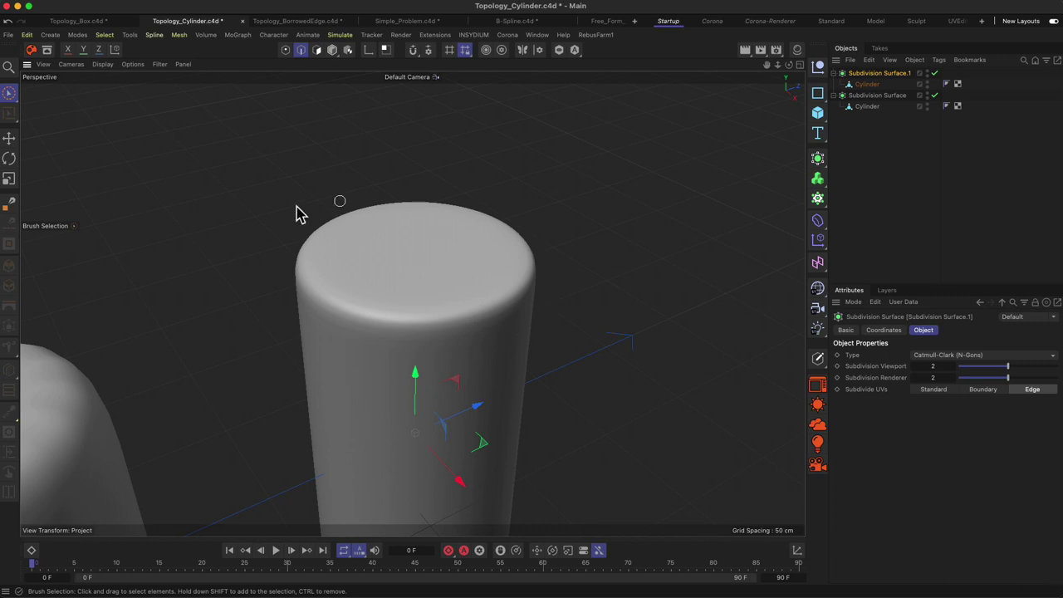
{"action": "left_click_drag", "start_coordinate": [379, 238], "coordinate": [430, 147], "text": "alt"}
{"action": "left_click_drag", "start_coordinate": [451, 427], "coordinate": [473, 290], "text": "alt"}
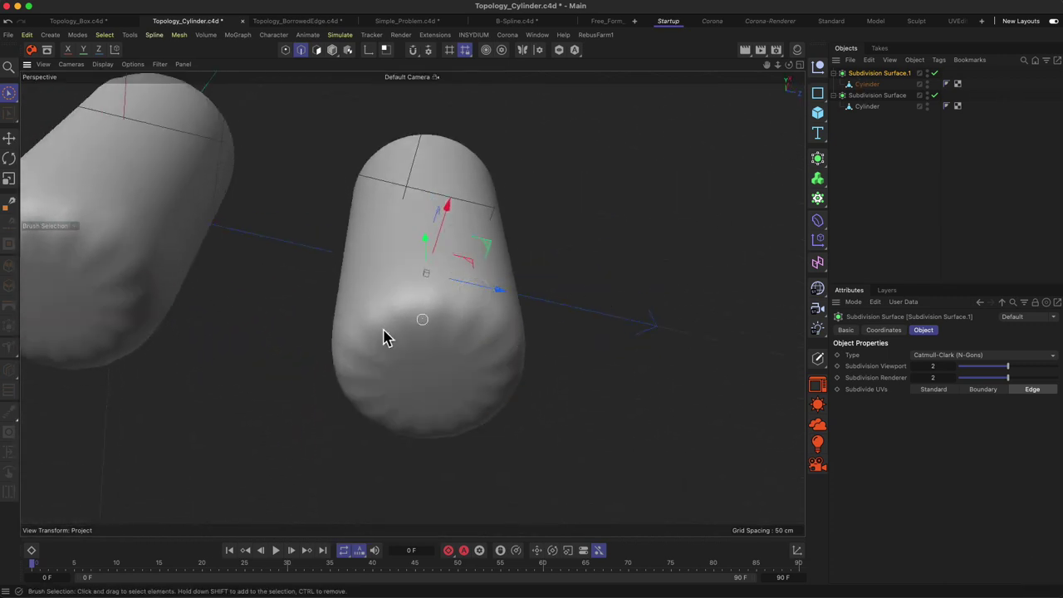
{"action": "left_click_drag", "start_coordinate": [269, 196], "coordinate": [434, 231], "text": "alt"}
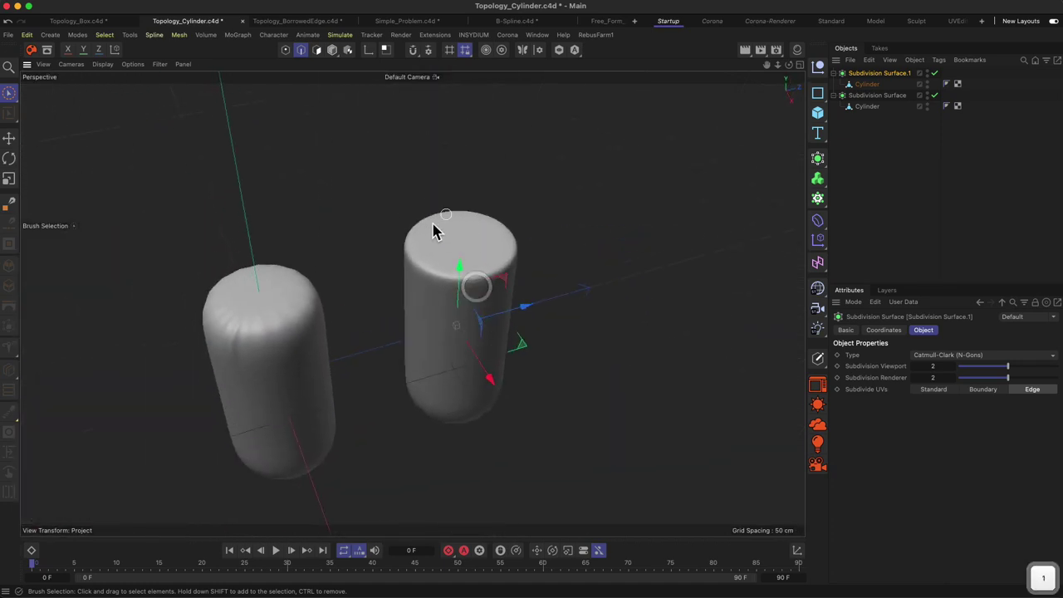
{"action": "left_click", "coordinate": [872, 90]}
{"action": "key", "text": "q"}
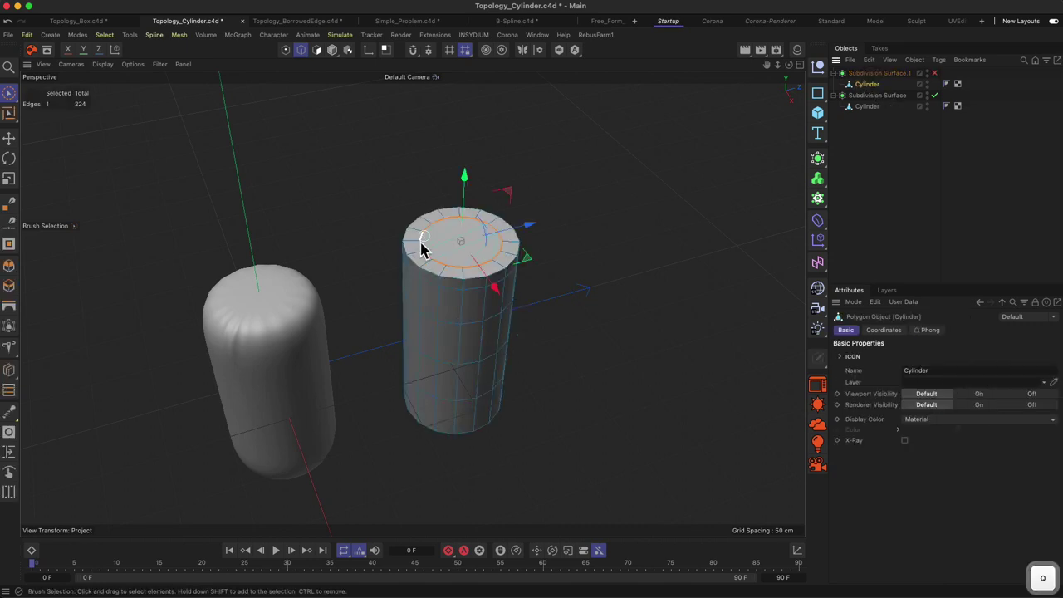
{"action": "key", "text": "2"}
{"action": "mouse_move", "coordinate": [451, 280]}
{"action": "left_mouse_down"}
{"action": "mouse_move", "coordinate": [522, 228]}
{"action": "mouse_move", "coordinate": [392, 211]}
{"action": "left_mouse_up"}
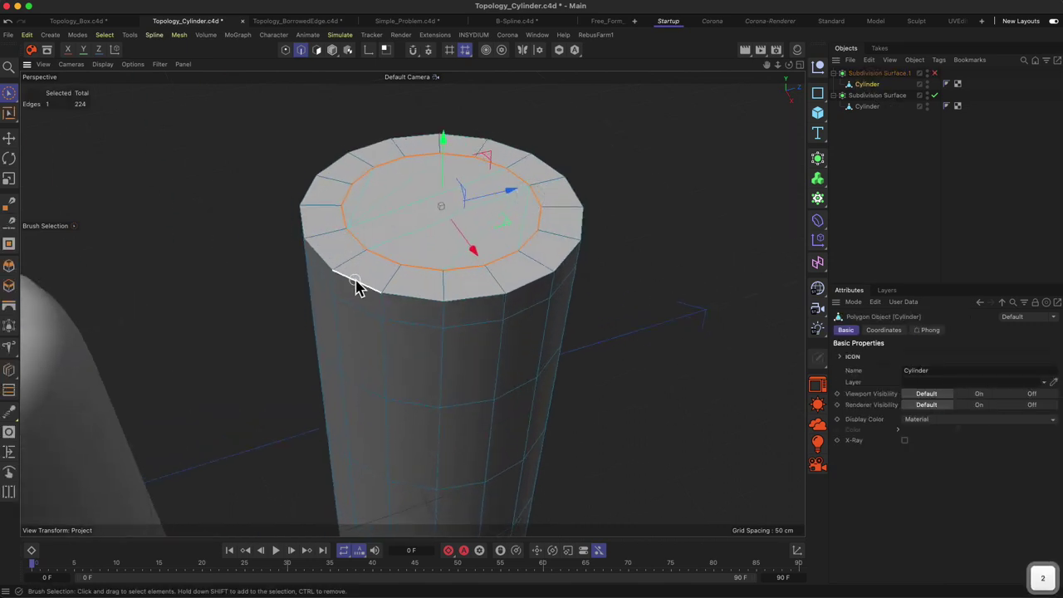
{"action": "mouse_move", "coordinate": [356, 285]}
{"action": "left_mouse_down"}
{"action": "mouse_move", "coordinate": [451, 297]}
{"action": "mouse_move", "coordinate": [340, 287]}
{"action": "left_mouse_up"}
{"action": "left_click", "coordinate": [327, 264]}
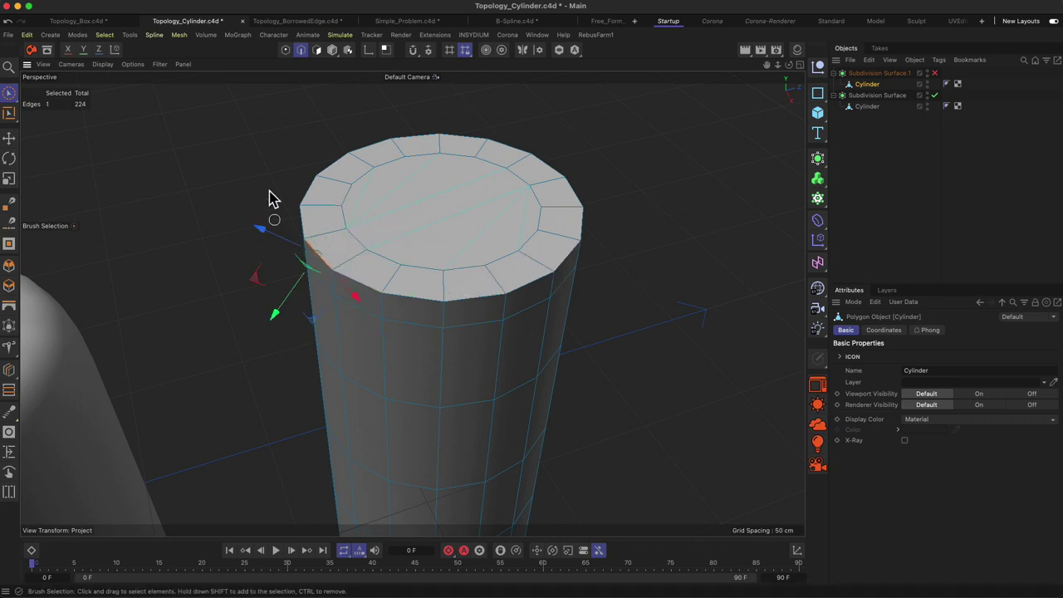
{"action": "key", "text": "2"}
{"action": "left_click_drag", "start_coordinate": [444, 304], "coordinate": [232, 434]}
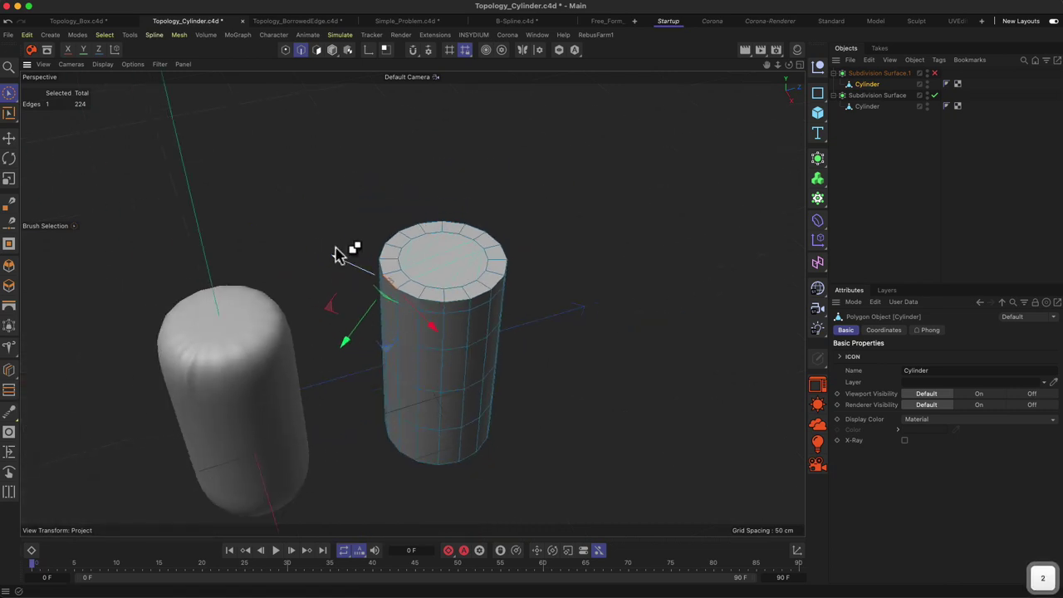
{"action": "left_click", "coordinate": [513, 281]}
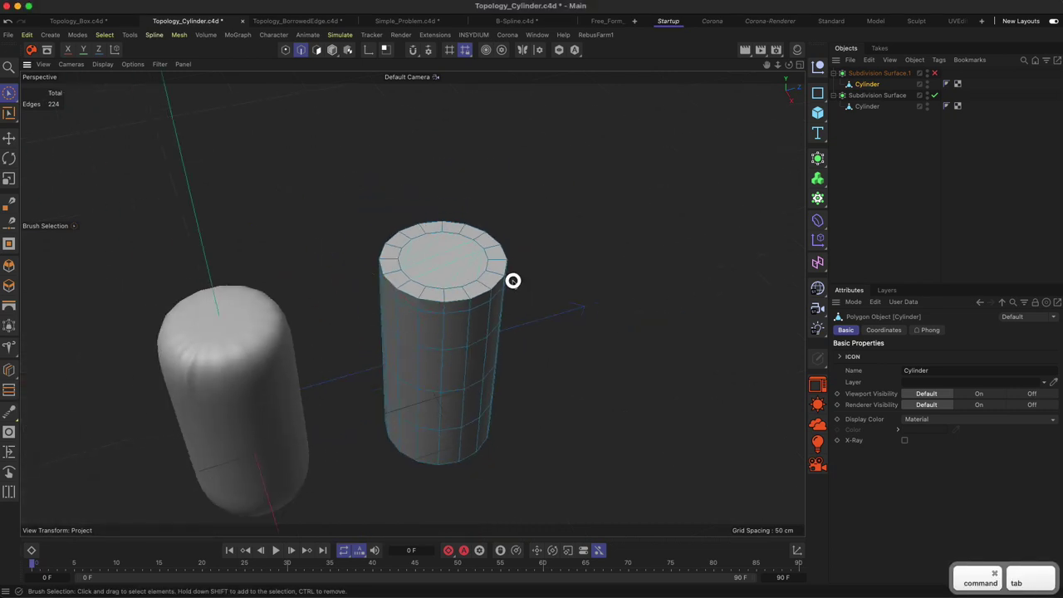
{"action": "key", "text": "super+Tab"}
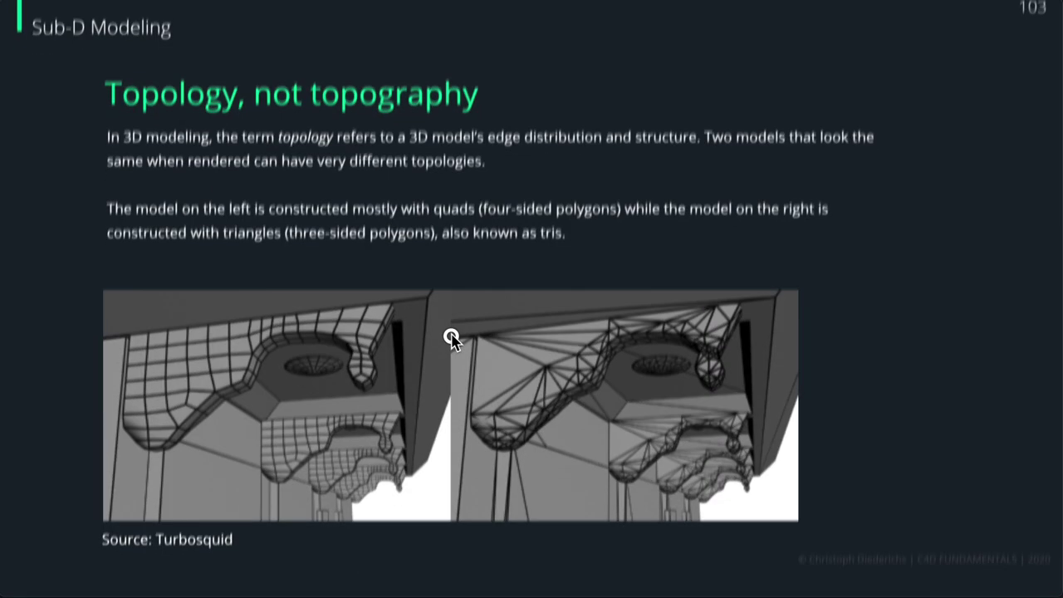
Step: Advance the presentation to the 'Why we want to avoid bad topology' slide
{"action": "left_click", "coordinate": [451, 340]}
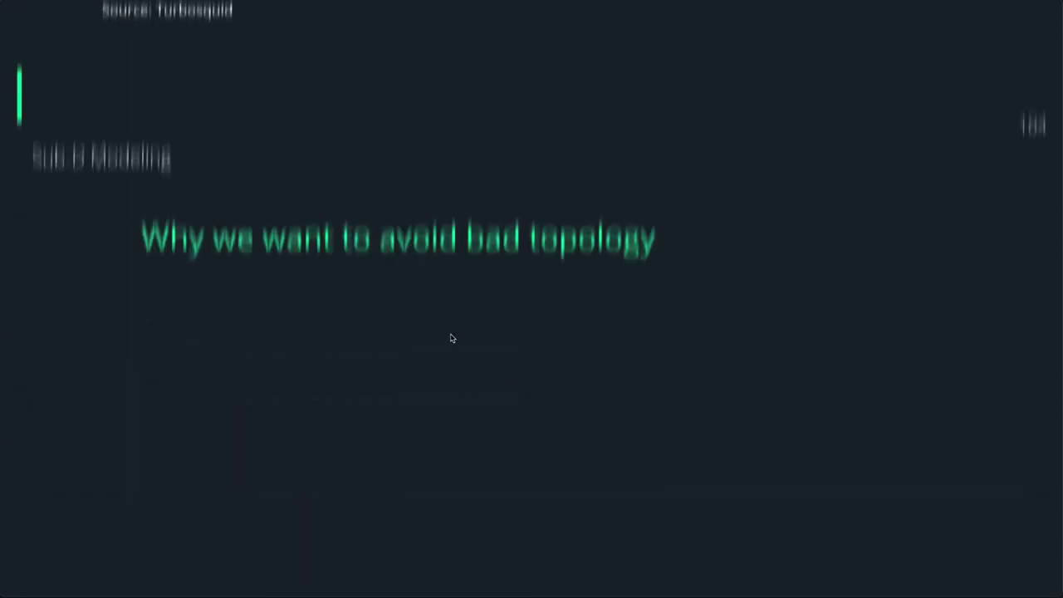